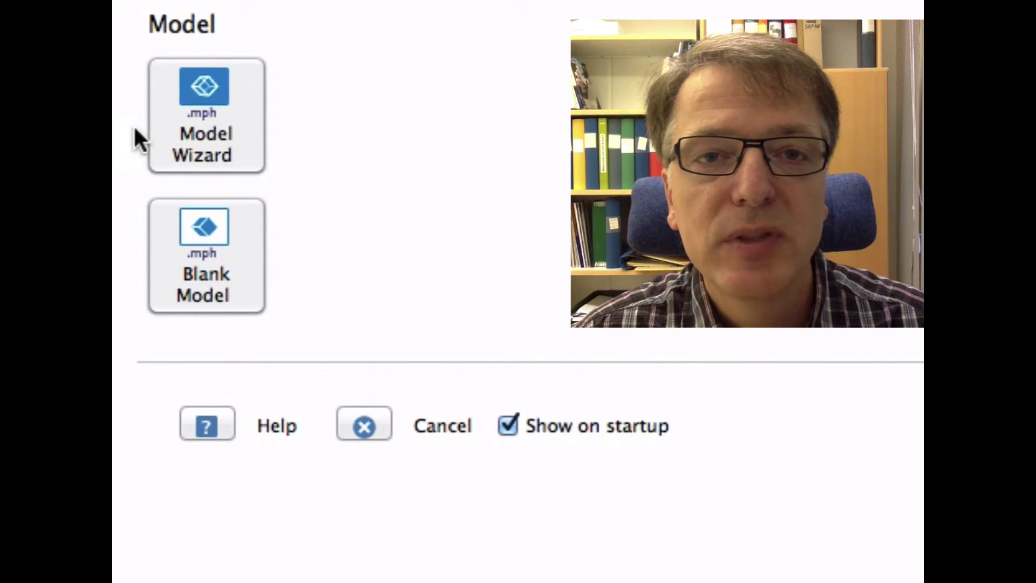
Step: Use the Model Wizard to create a 2D Transport of Diluted Species model with a Stationary study
left_click(165, 125)
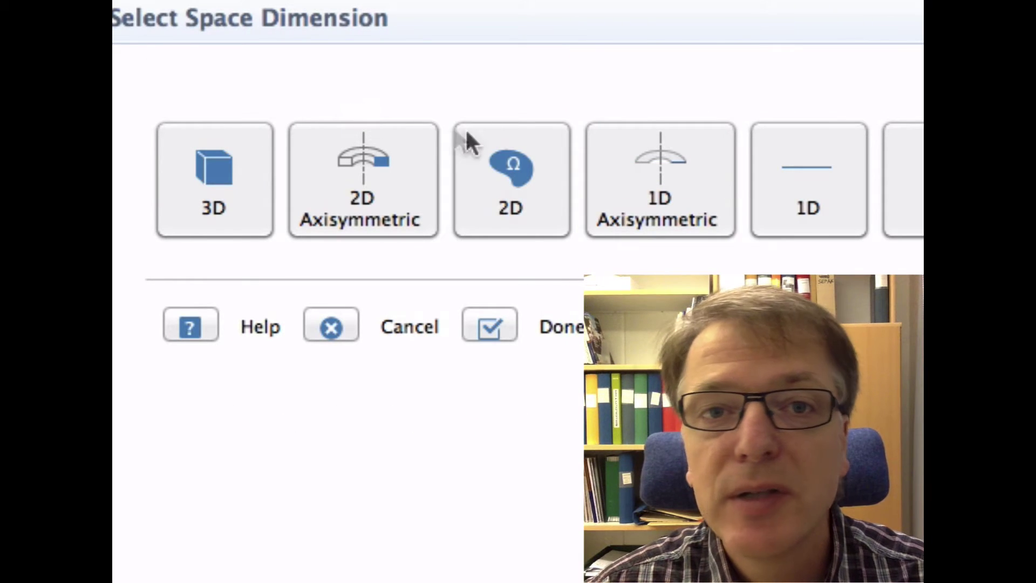
left_click(516, 152)
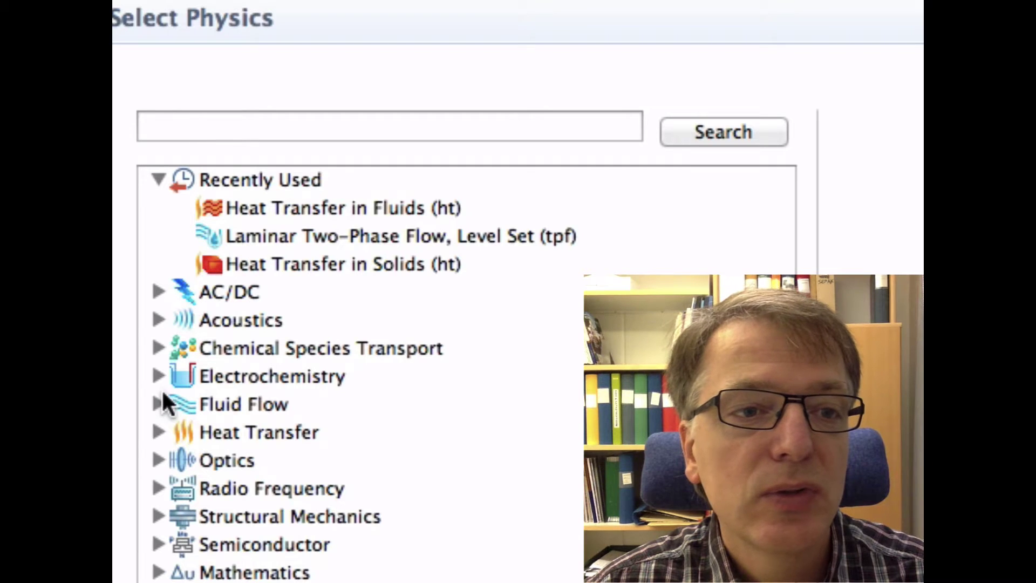
left_click(158, 350)
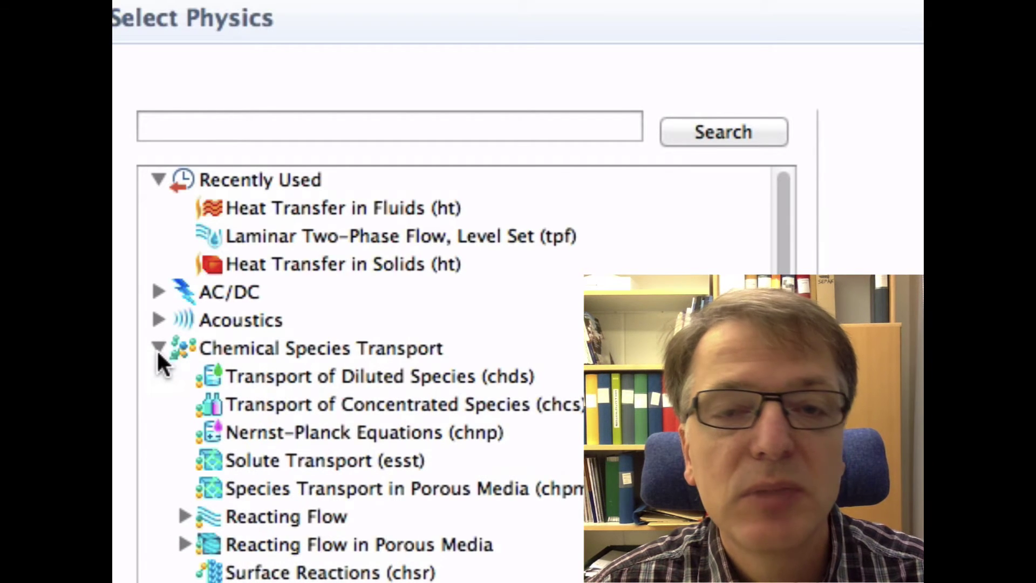
left_click(231, 376)
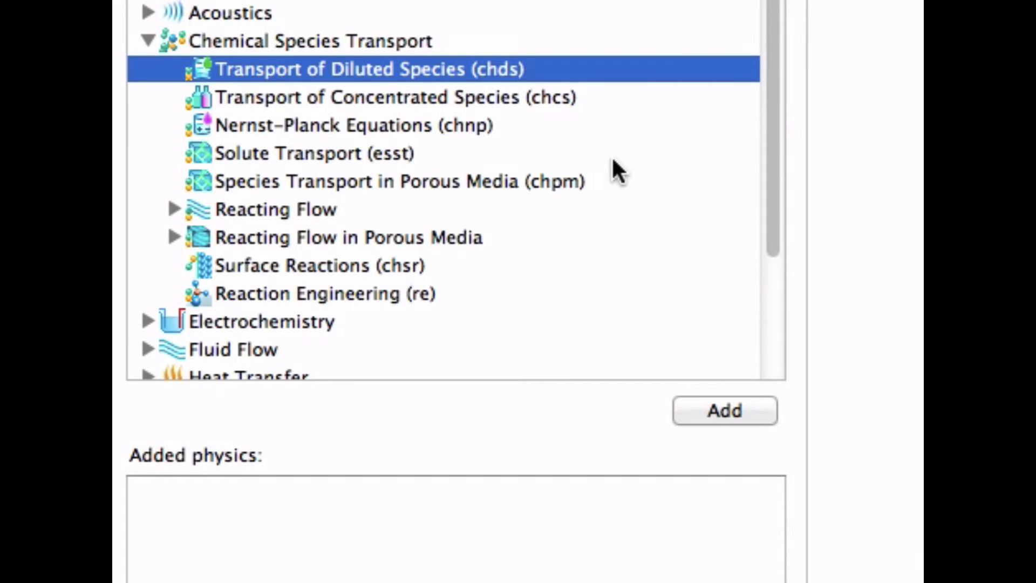
left_click(715, 403)
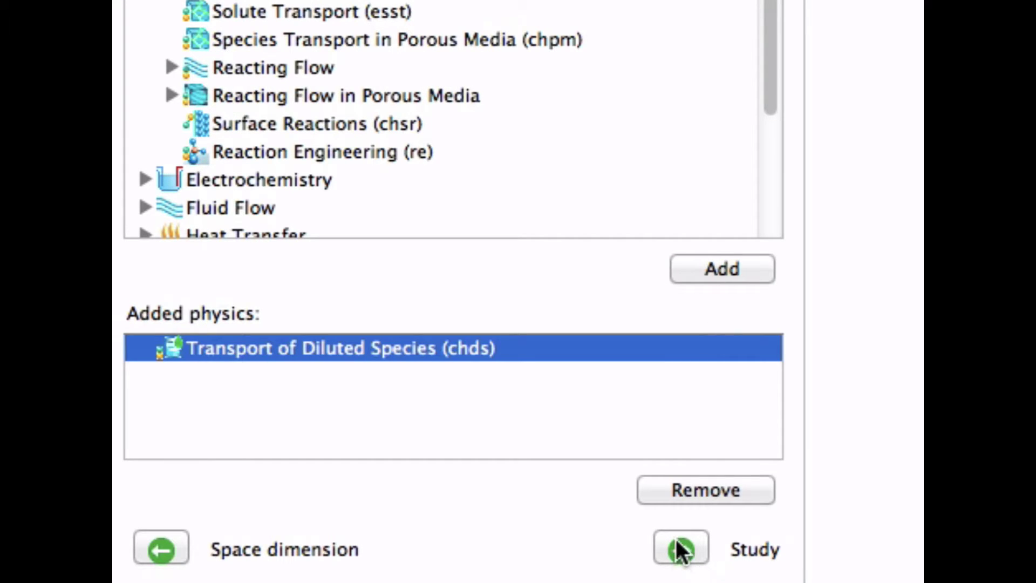
left_click(678, 546)
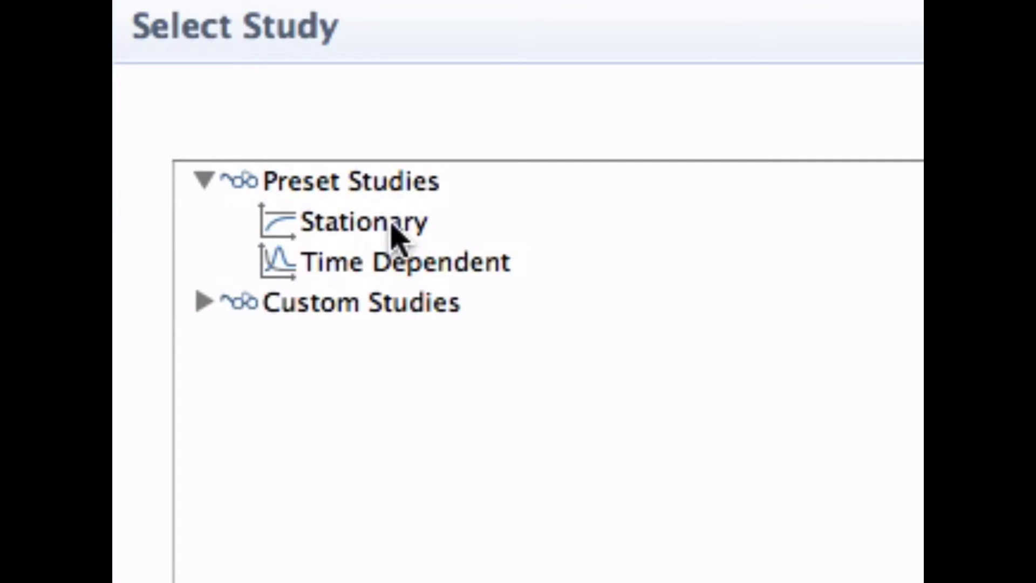
left_click(397, 237)
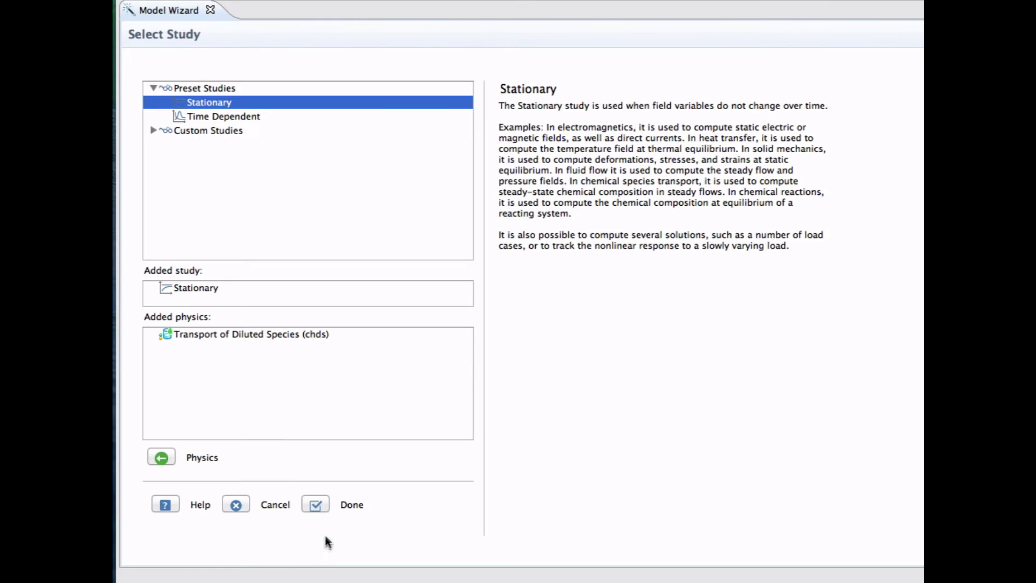
left_click(317, 505)
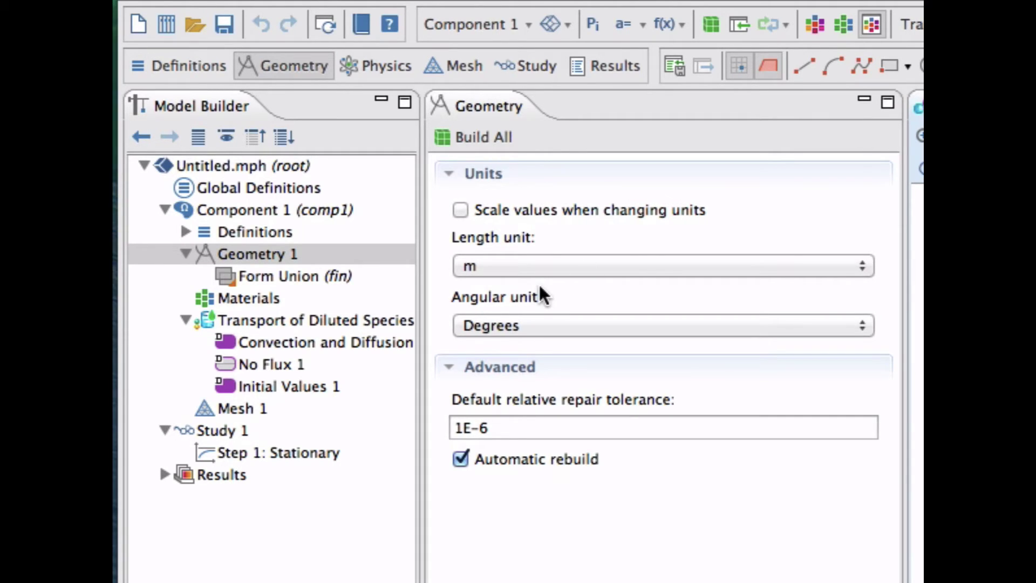
Step: Add and build a rectangle of width 0.8 and height 0.4 in Geometry 1, then fit it in view
right_click(279, 249)
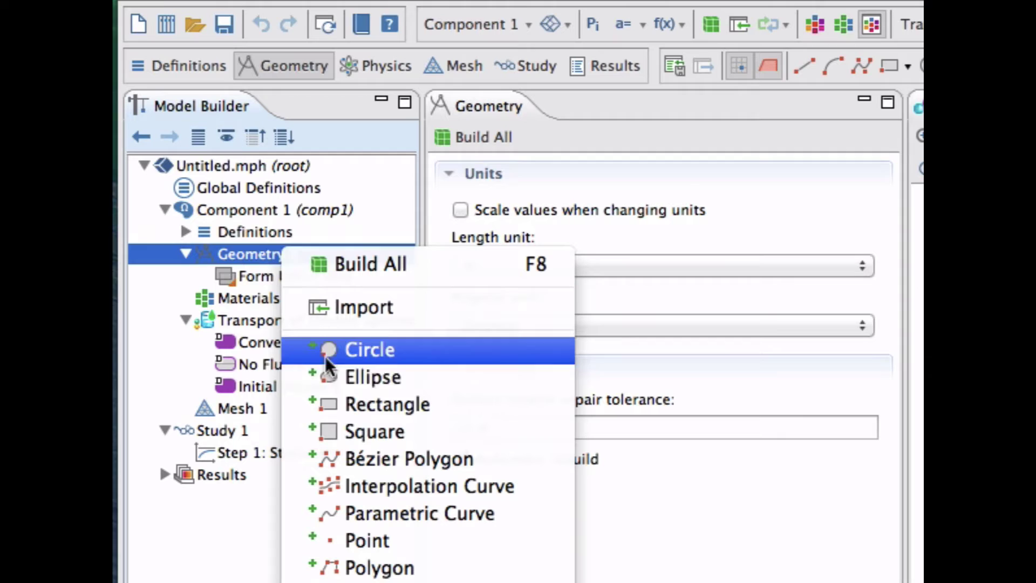
left_click(338, 402)
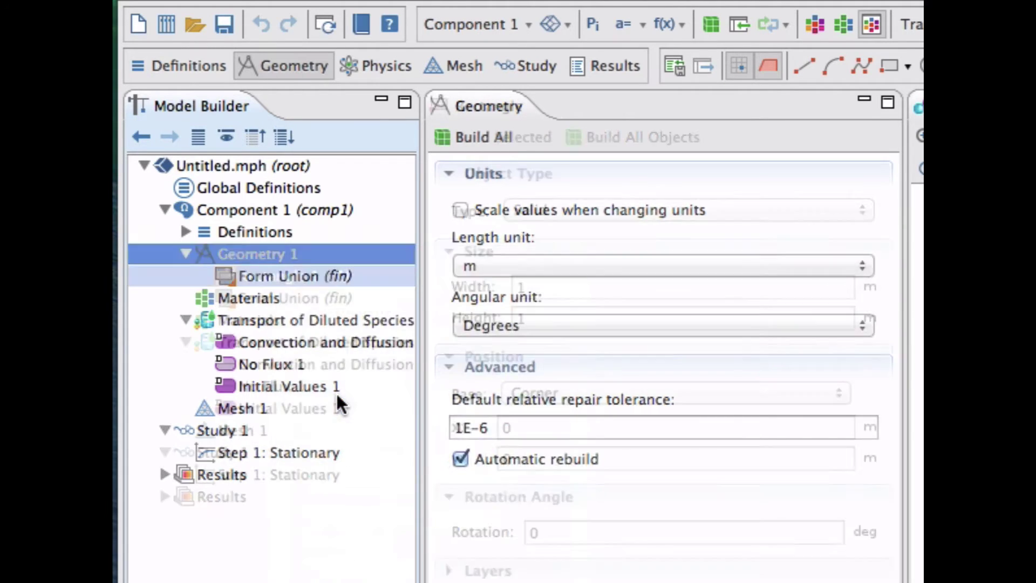
left_click(551, 285)
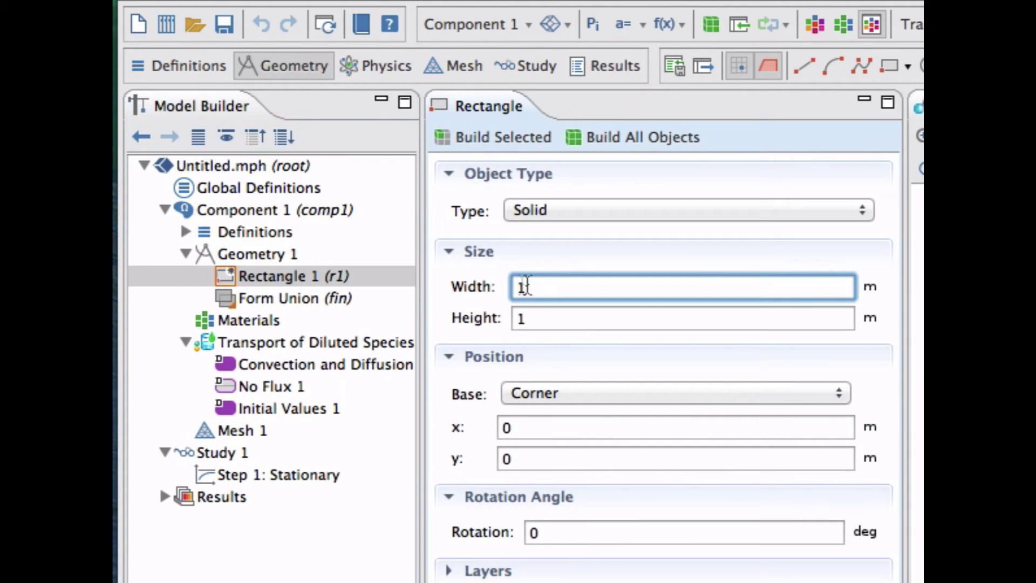
type("0.8")
key("Tab")
type("0.4")
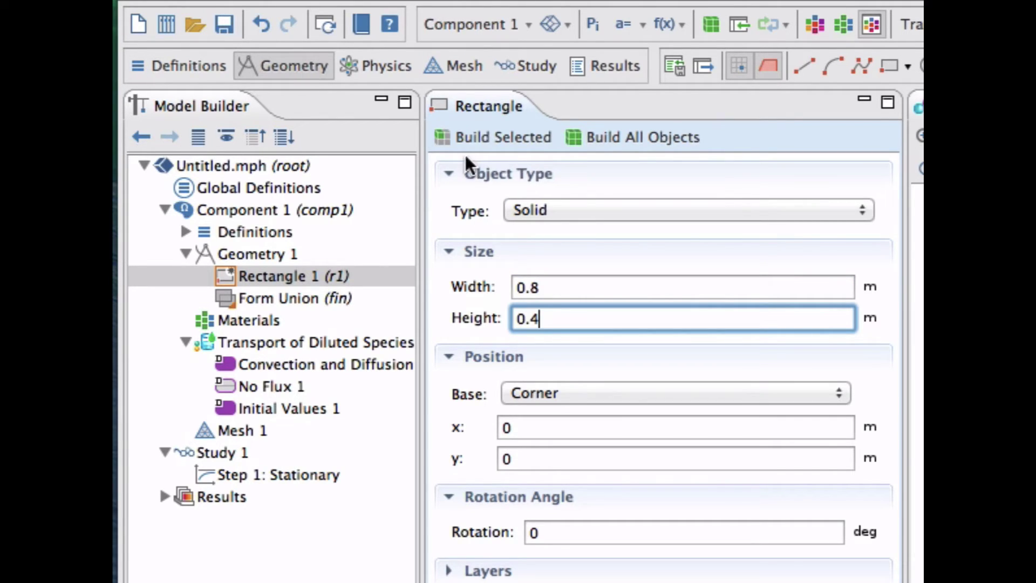
left_click(442, 137)
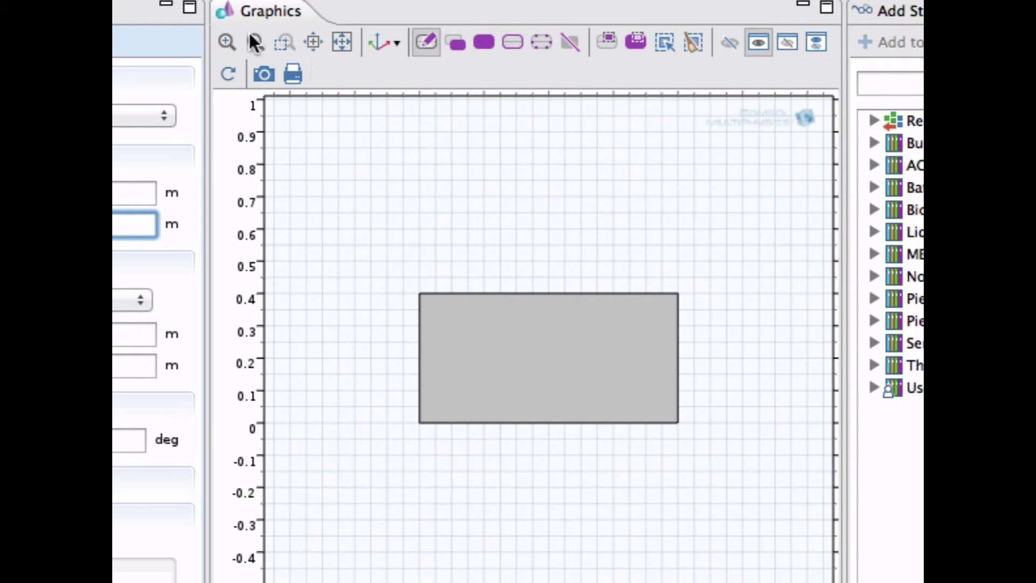
left_click(224, 42)
left_click(244, 40)
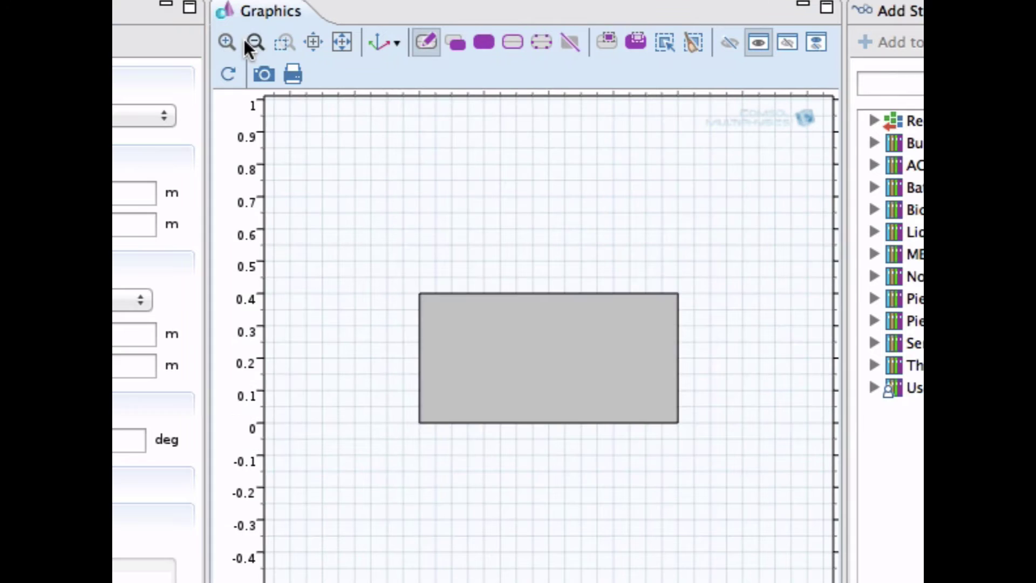
left_click(340, 40)
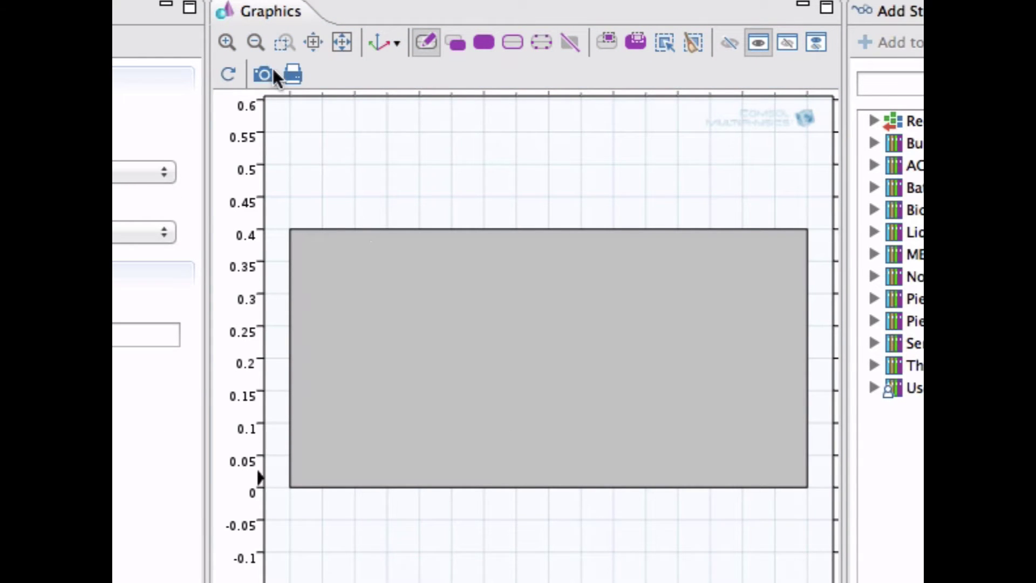
Step: Draw a closed quadratic arc from the rectangle's corner (0.8, 0) via (1.2, 0) to (1.2, -0.4)
left_click(252, 43)
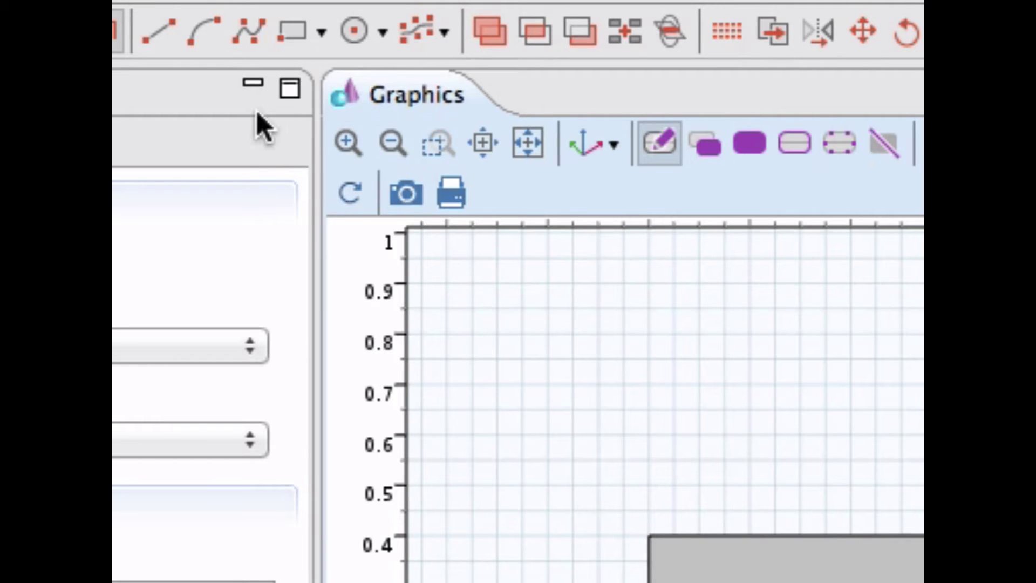
left_click(200, 33)
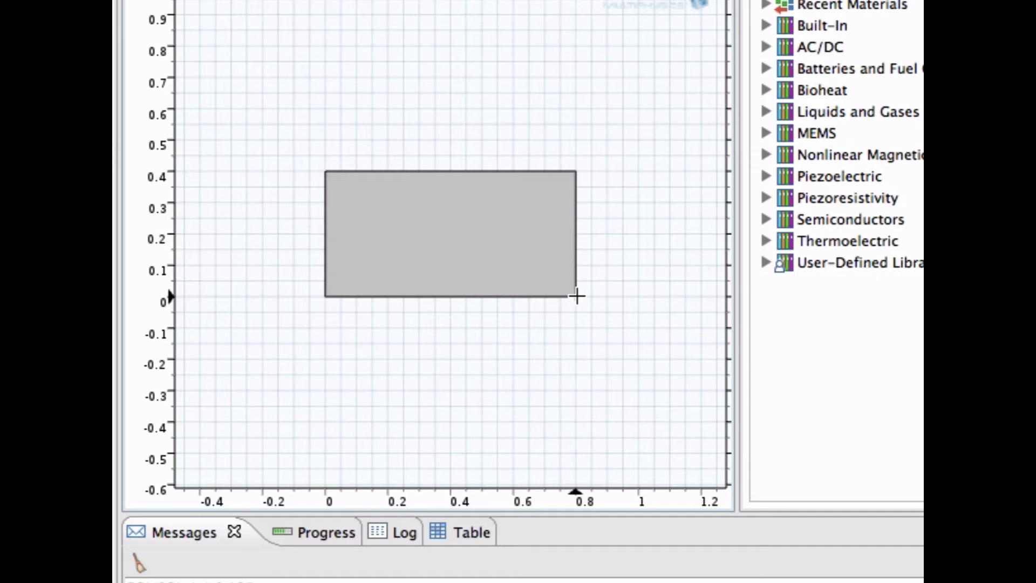
left_click(576, 296)
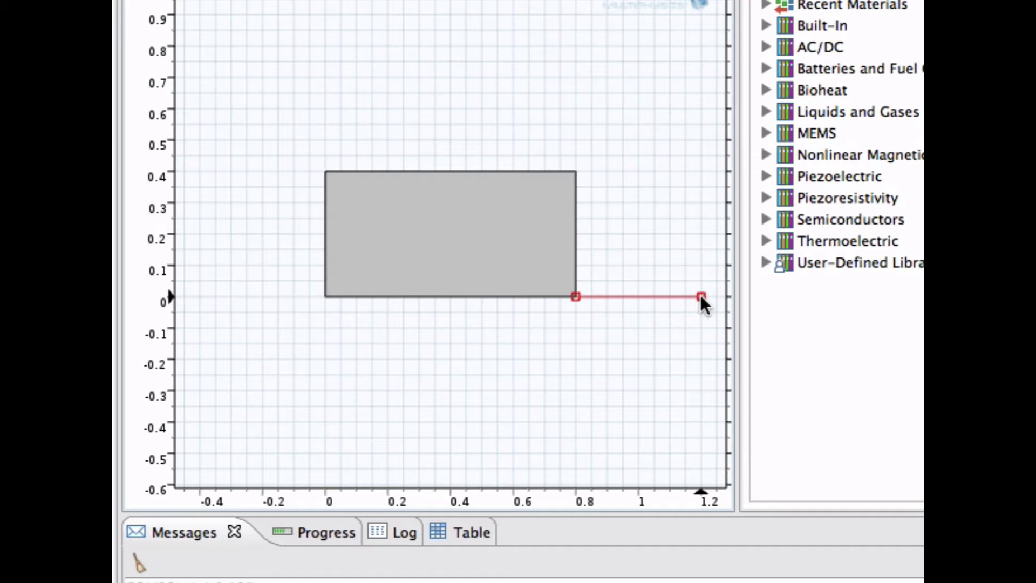
left_click(700, 296)
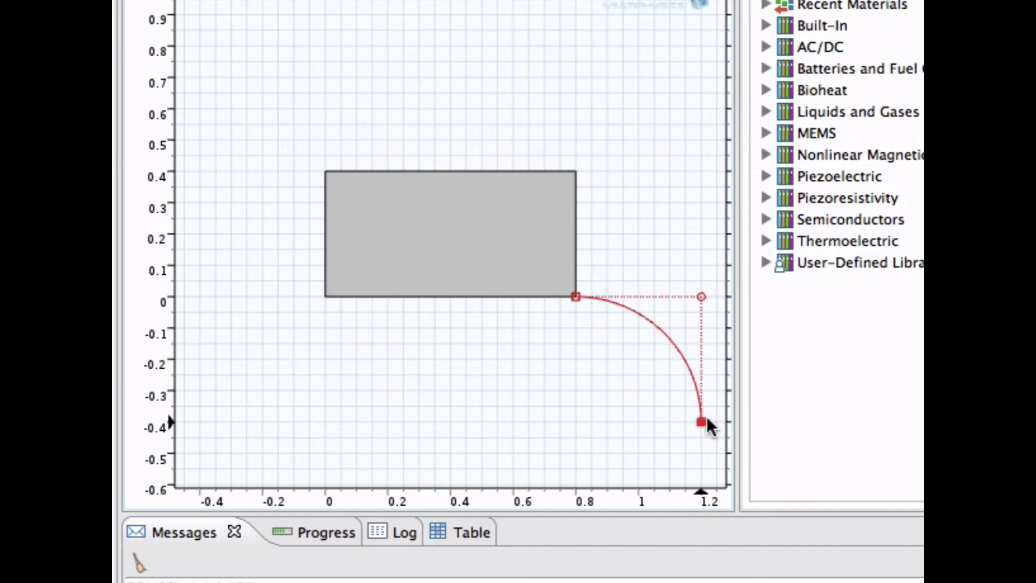
left_click(707, 420)
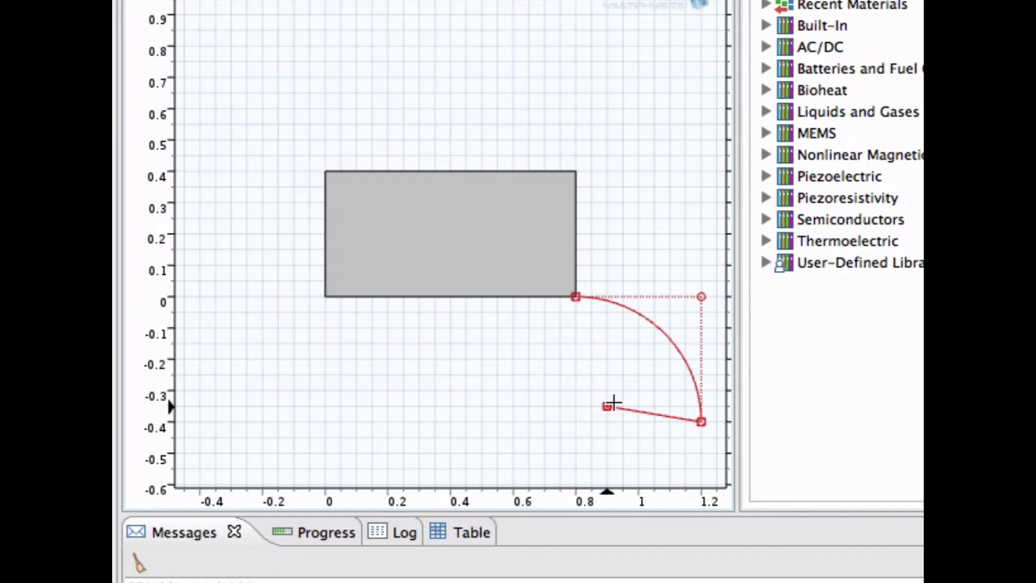
right_click(613, 402)
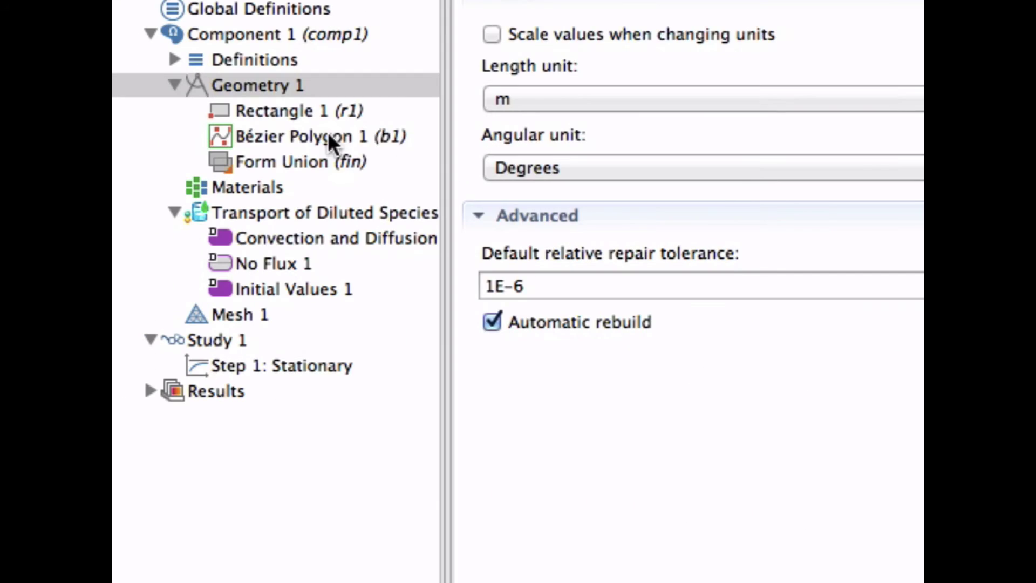
Step: Delete the existing Bézier Polygon 1
left_click(329, 138)
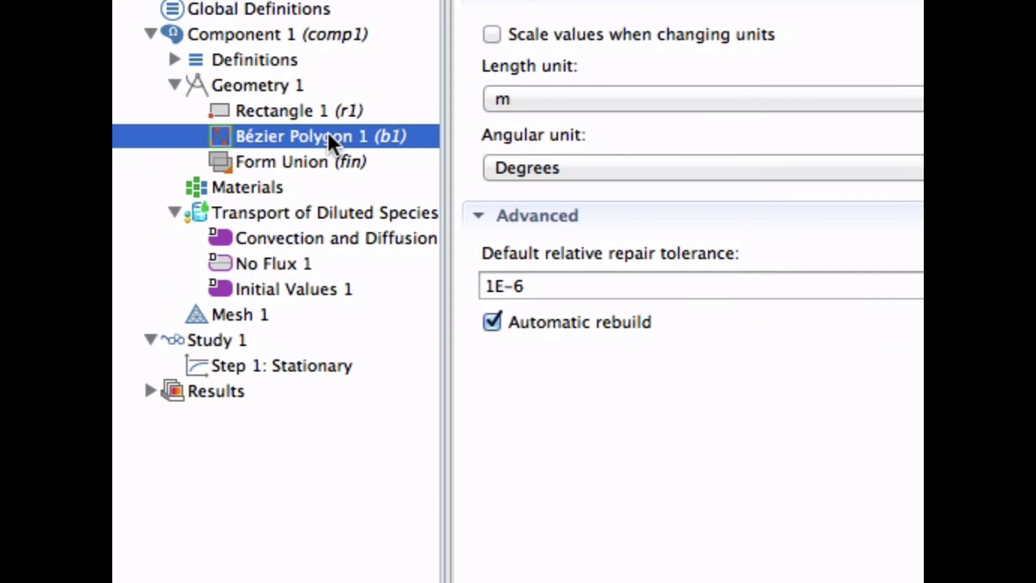
right_click(328, 135)
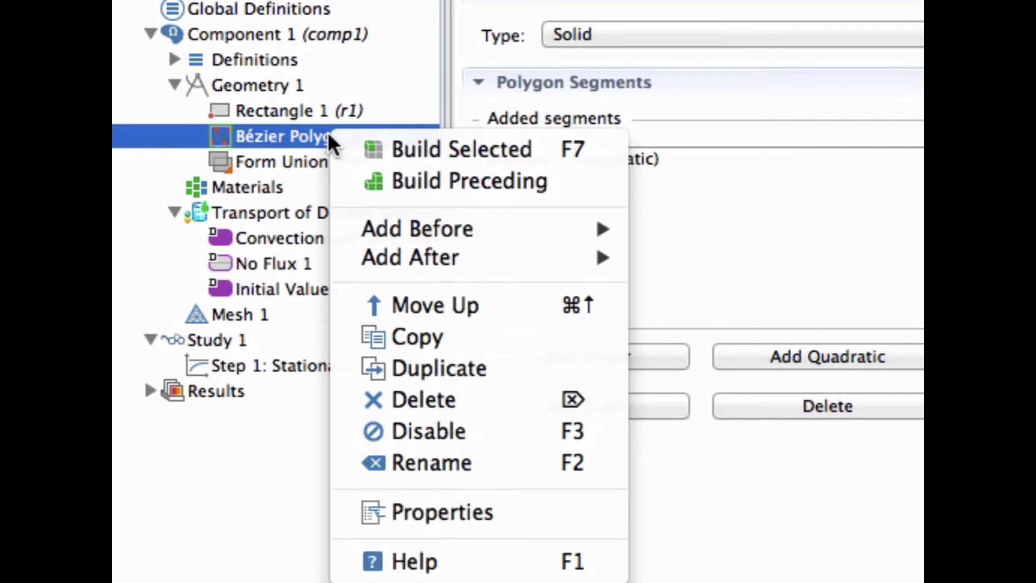
left_click(432, 399)
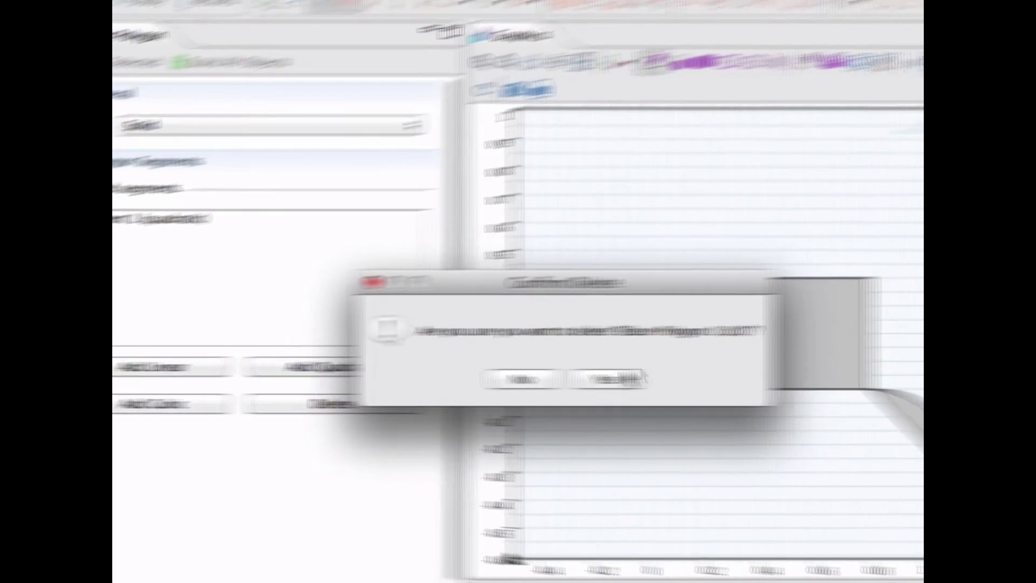
left_click(1035, 380)
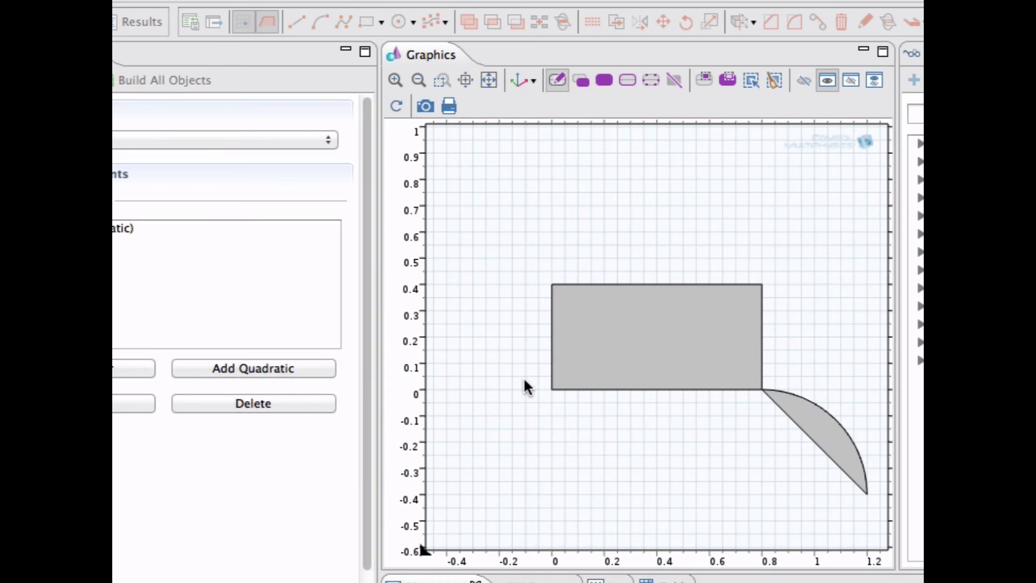
Step: Draw the inner quadratic arc from the rectangle's bottom-right corner via (1.2, 0) to (1.2, -0.4)
left_click(312, 20)
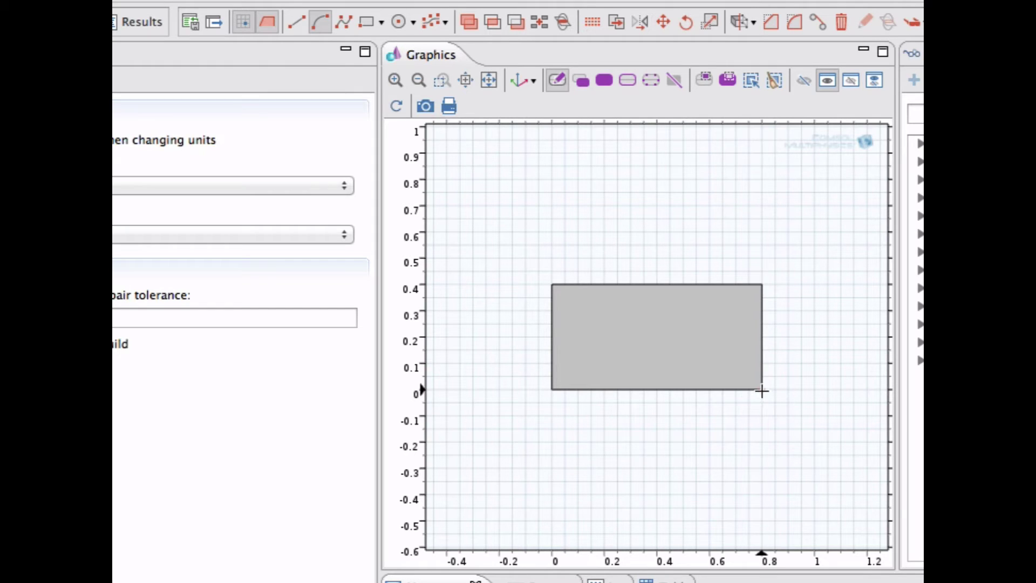
left_click(762, 389)
left_click(879, 389)
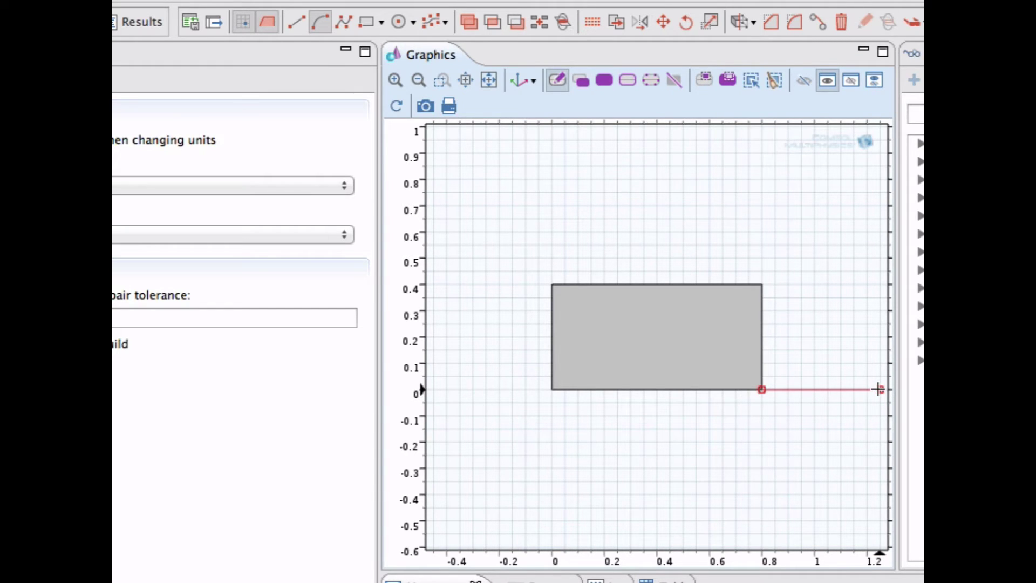
left_click(867, 389)
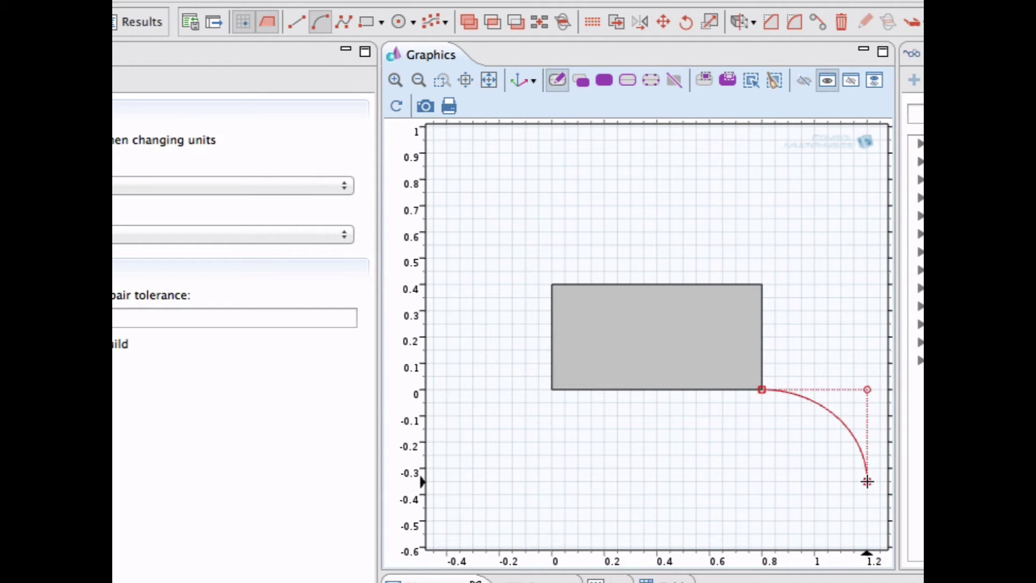
left_click(866, 493)
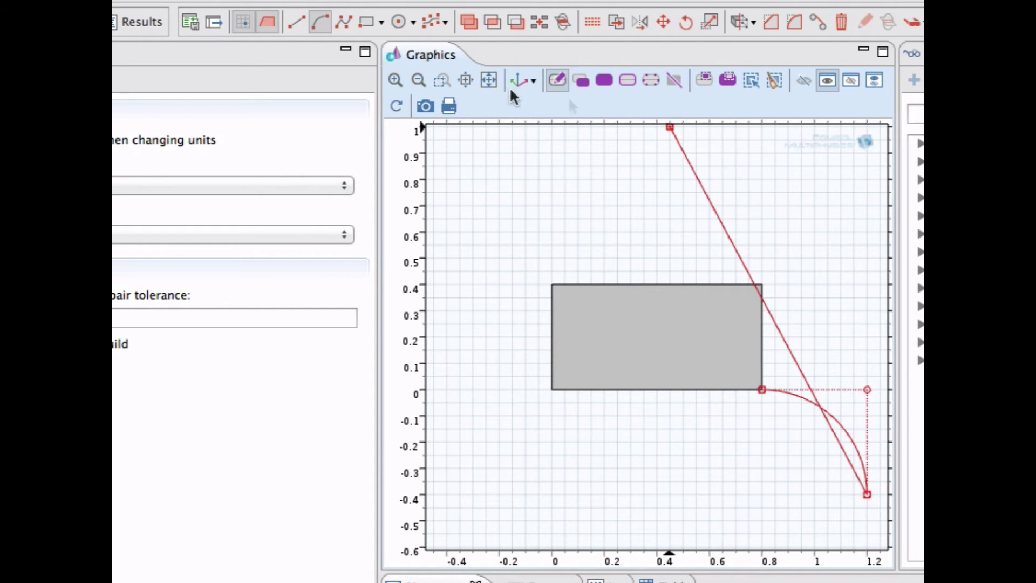
Step: Add the bottom edge to (1.6, -0.4) and outer arc via (1.6, 0.4), closing the elbow
left_click(296, 25)
left_click(418, 81)
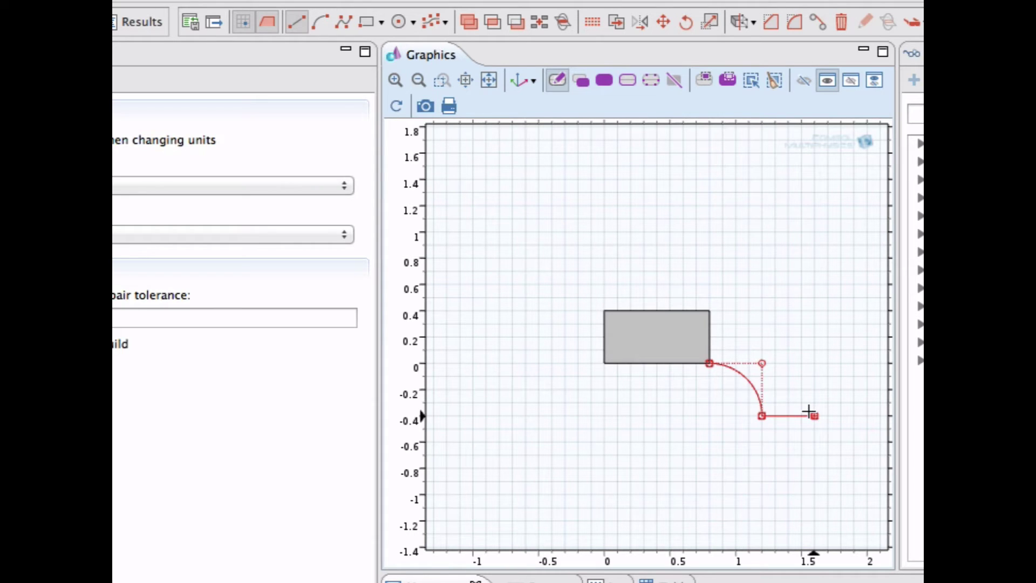
left_click(809, 414)
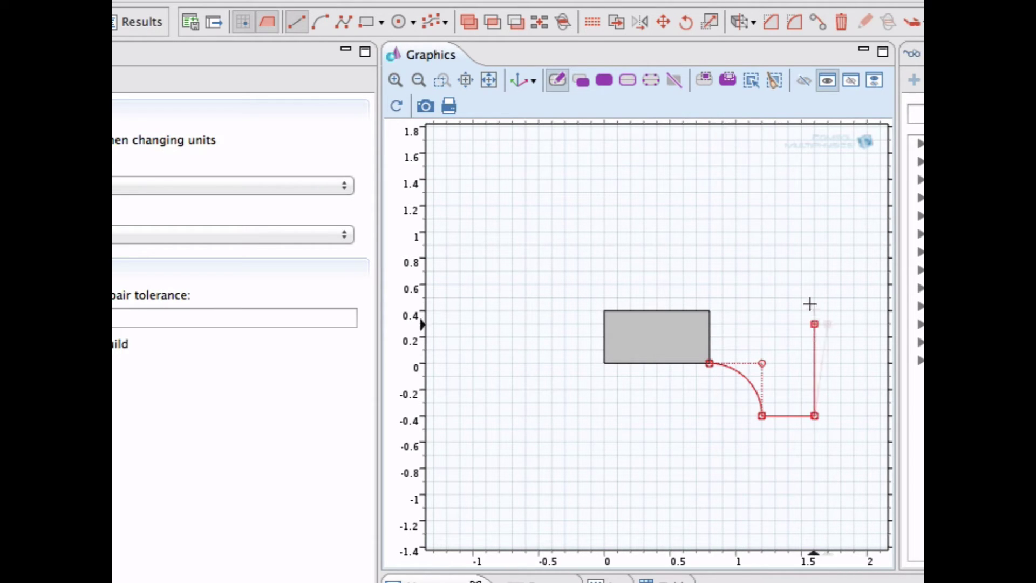
left_click(318, 24)
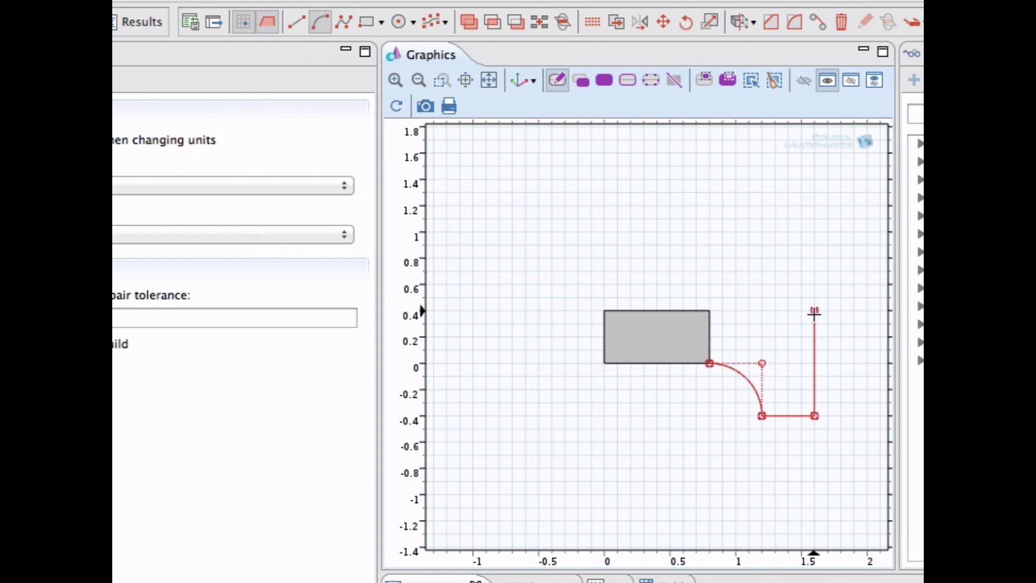
left_click(814, 311)
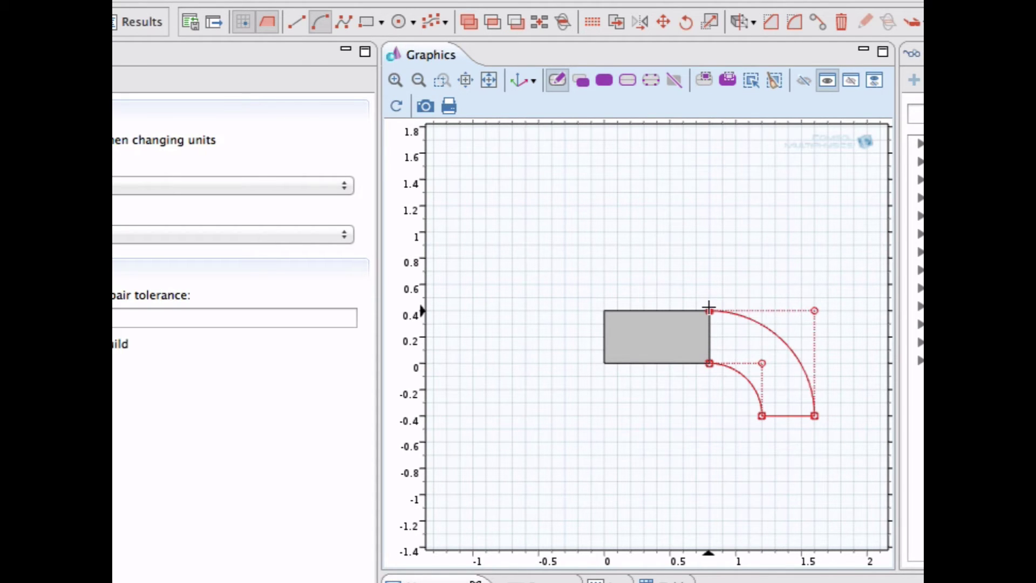
left_click(709, 309)
right_click(722, 246)
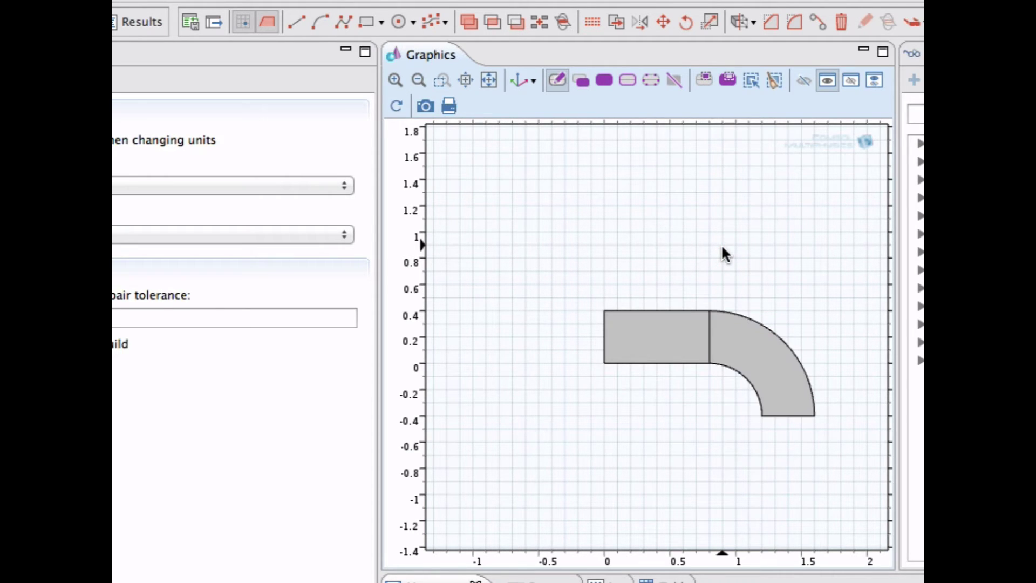
left_click(492, 78)
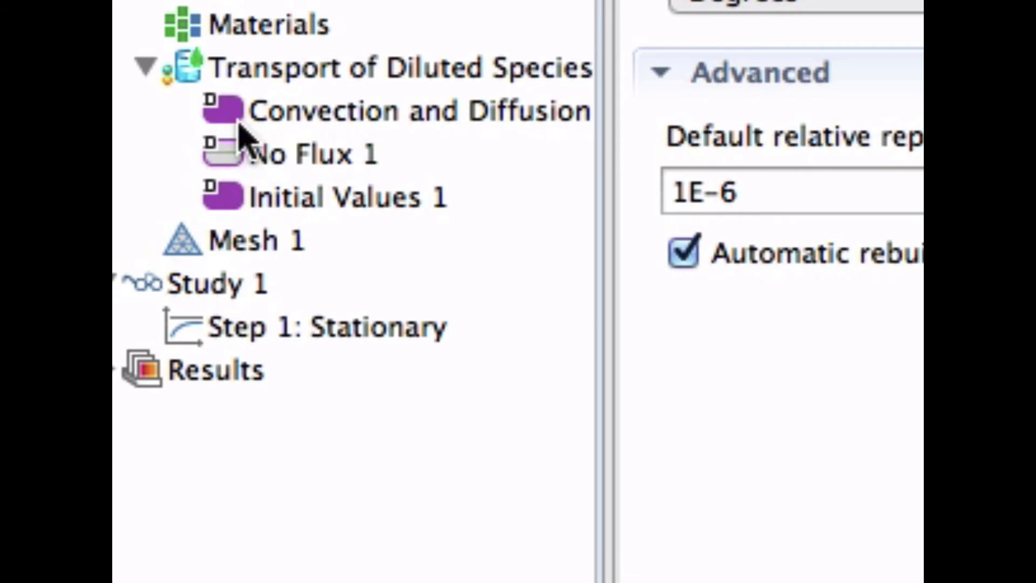
Step: Apply Convection and Diffusion to domains 1 and 2 with diffusion coefficient 1.35e-5[m^2/s]
left_click(240, 124)
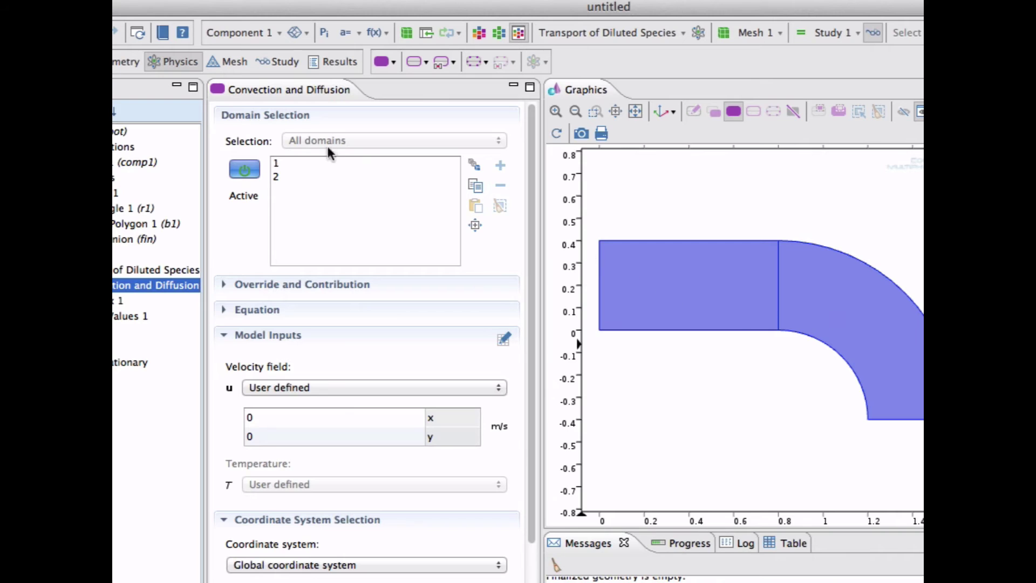
left_click(290, 163)
left_click(288, 177)
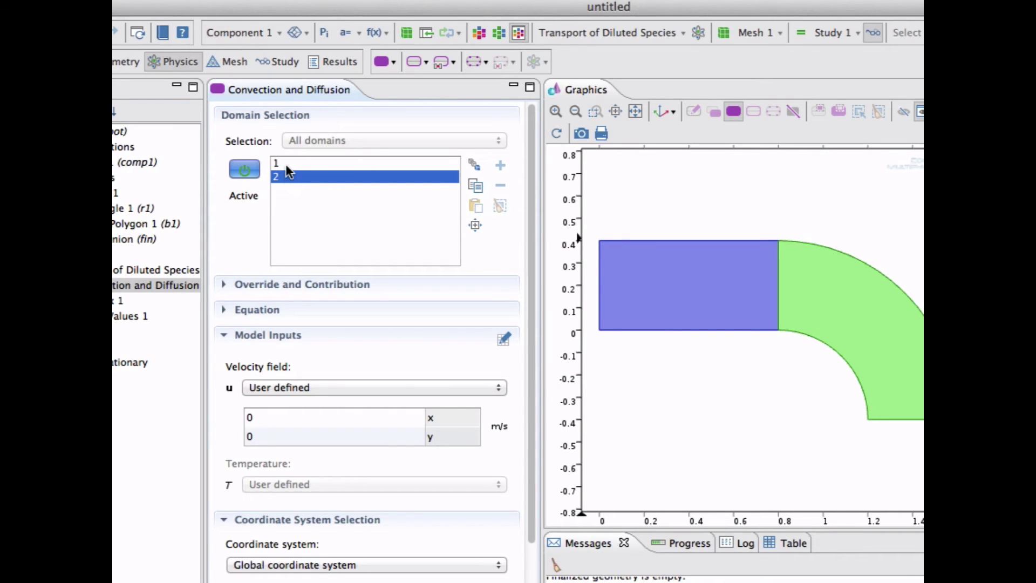
left_click(286, 164, "shift")
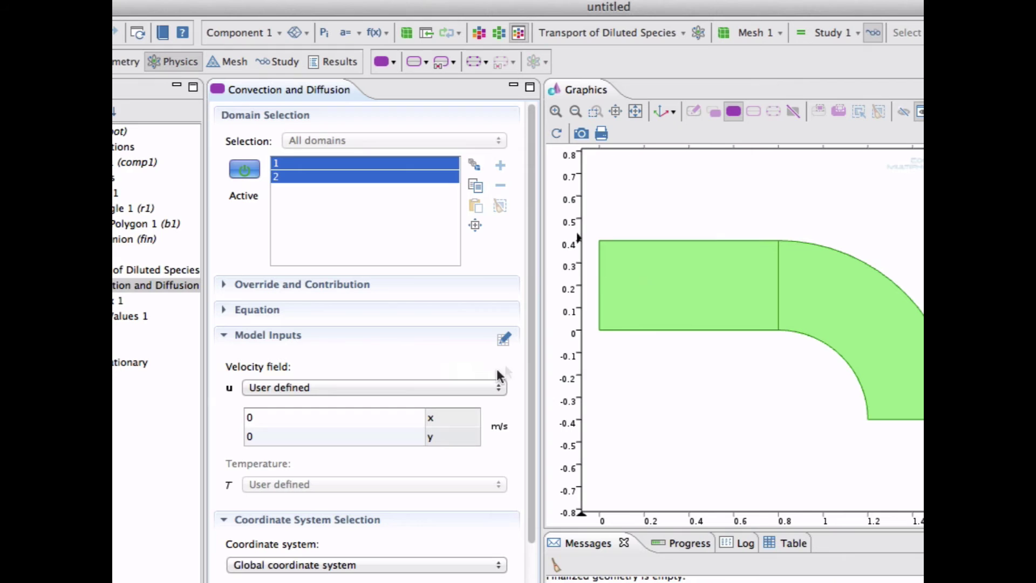
left_click_drag(530, 319, 527, 382)
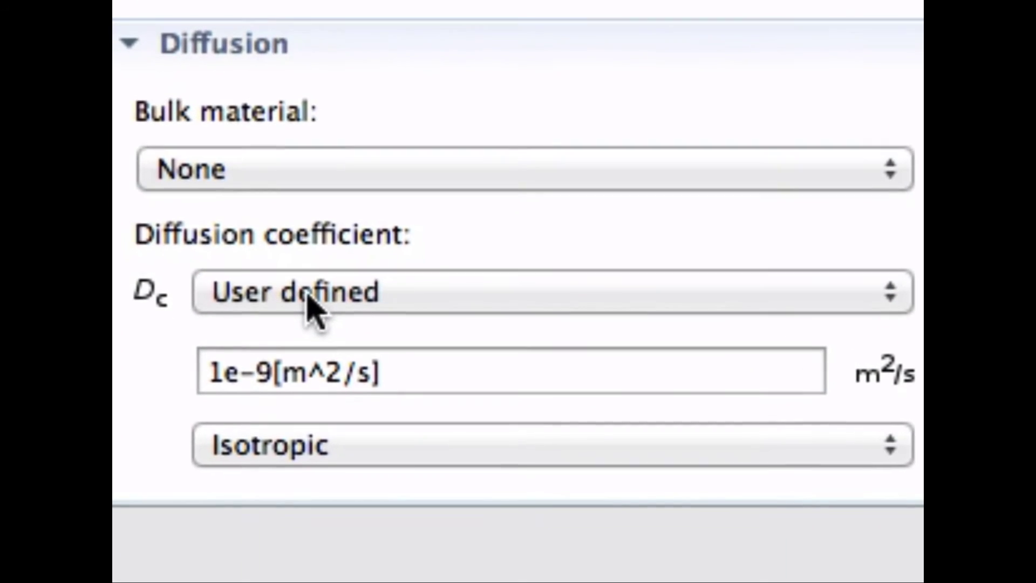
left_click(218, 372)
type(".35")
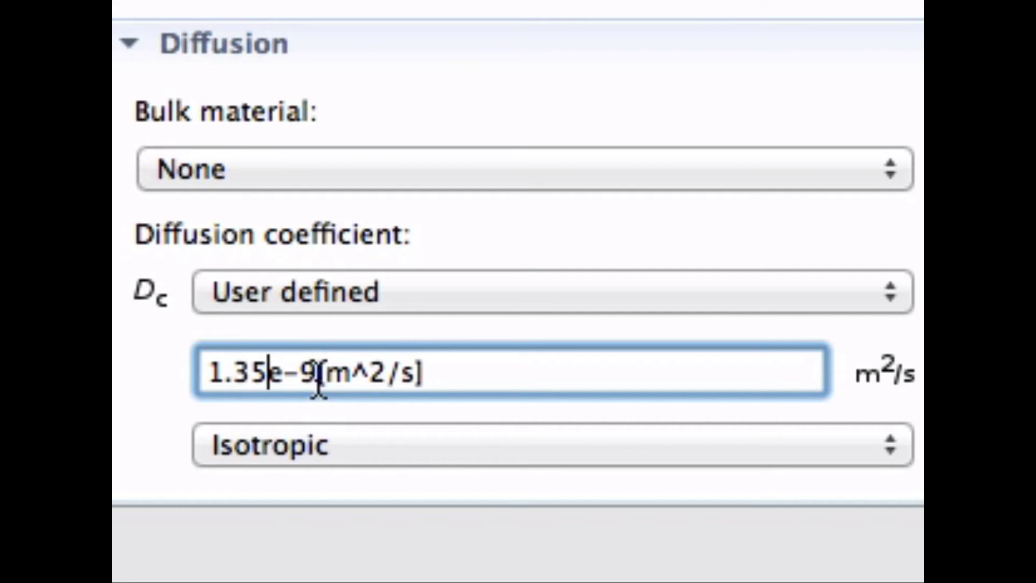
left_click(316, 372)
key("BackSpace")
type("5")
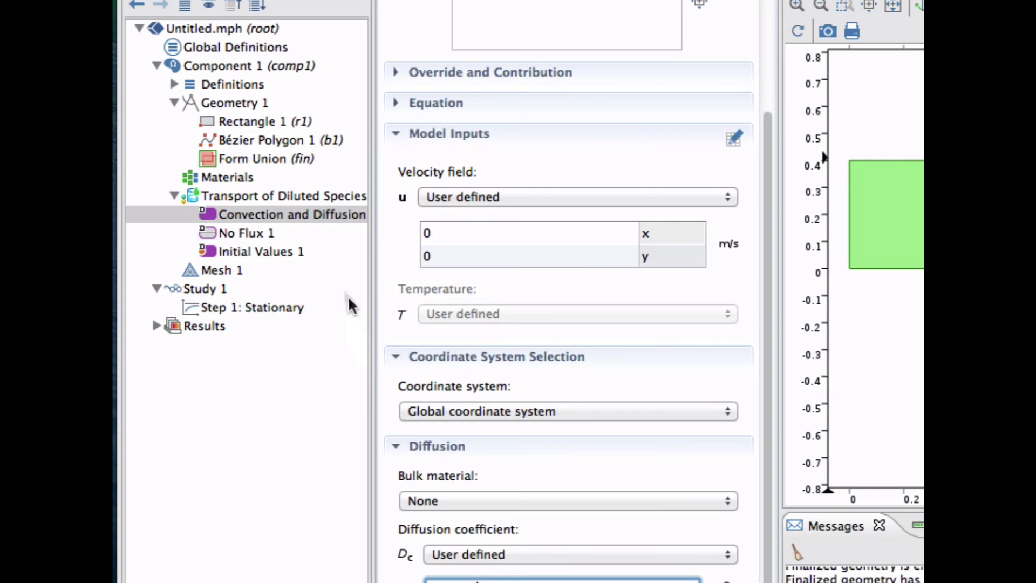
Step: Review the No Flux 1 and Initial Values 1 settings, with initial concentration 0 mol/m³
left_click(262, 238)
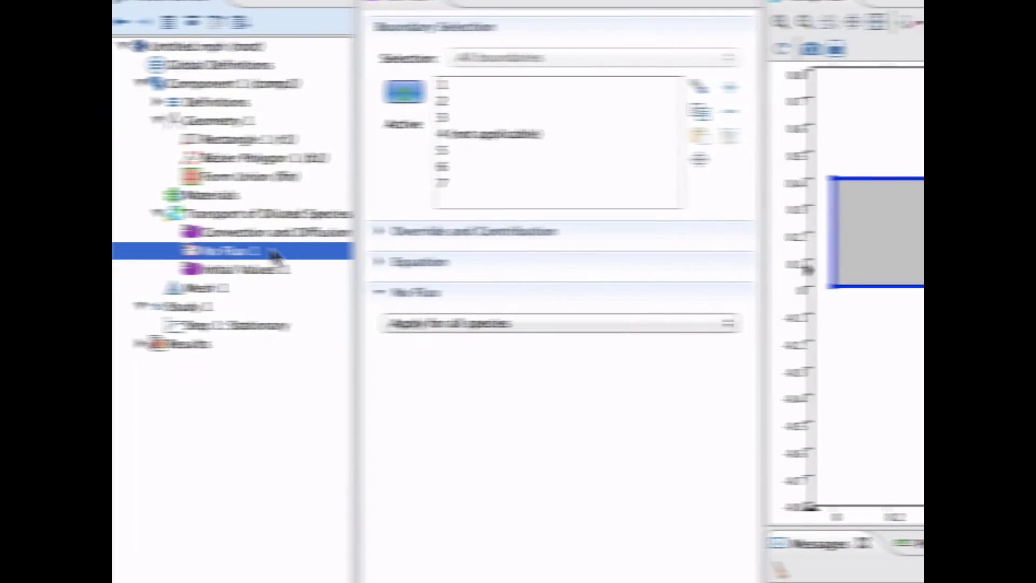
left_click(272, 269)
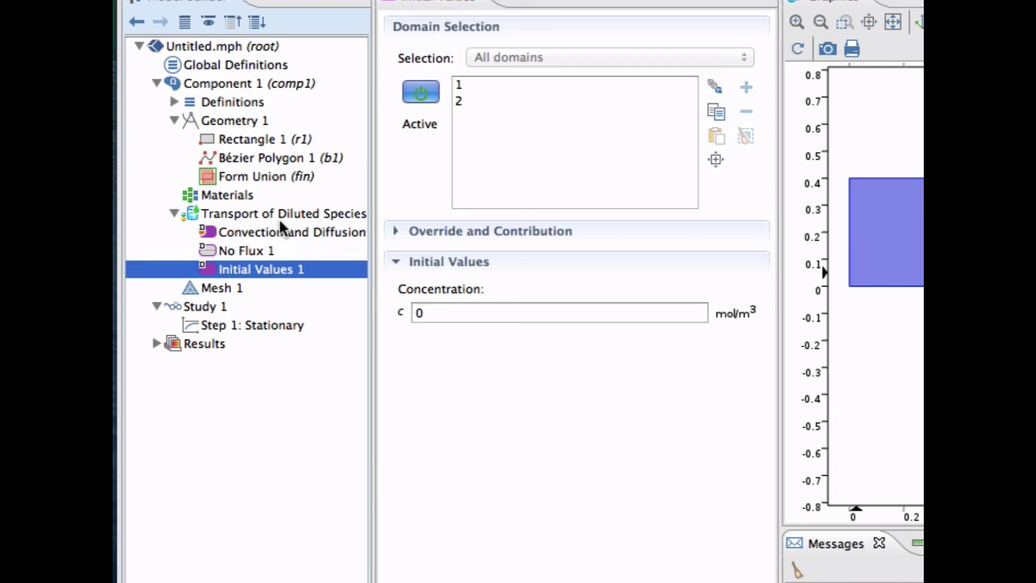
Step: Add a Concentration condition fixing species c at 1 mol/m³ on the left inlet boundary
right_click(243, 216)
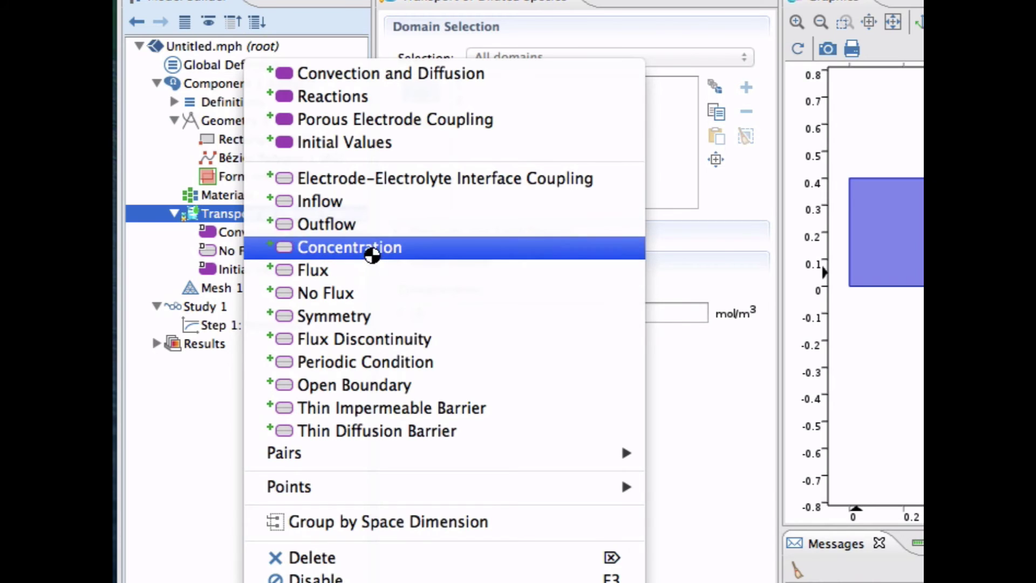
left_click(370, 253)
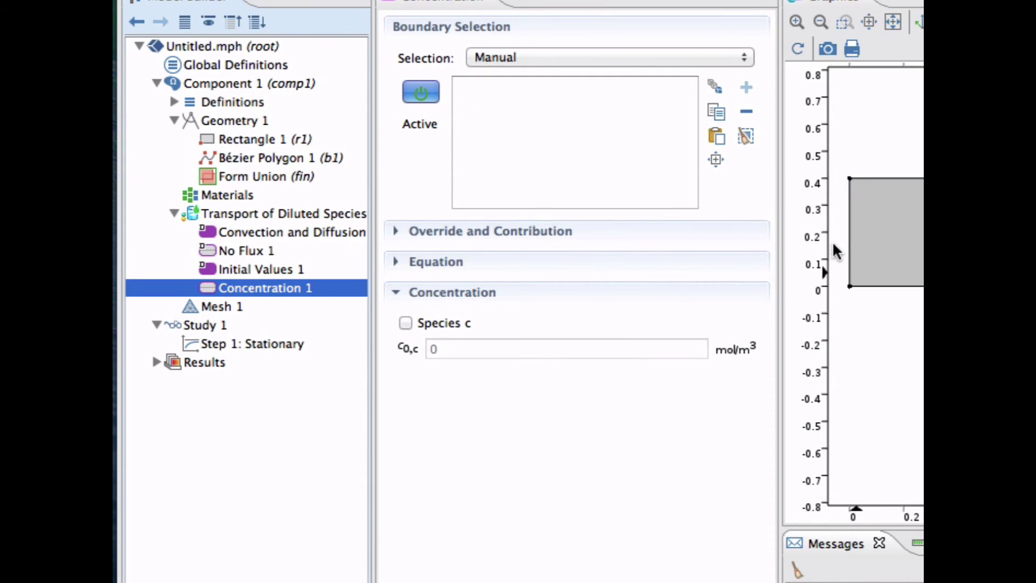
left_click(846, 236)
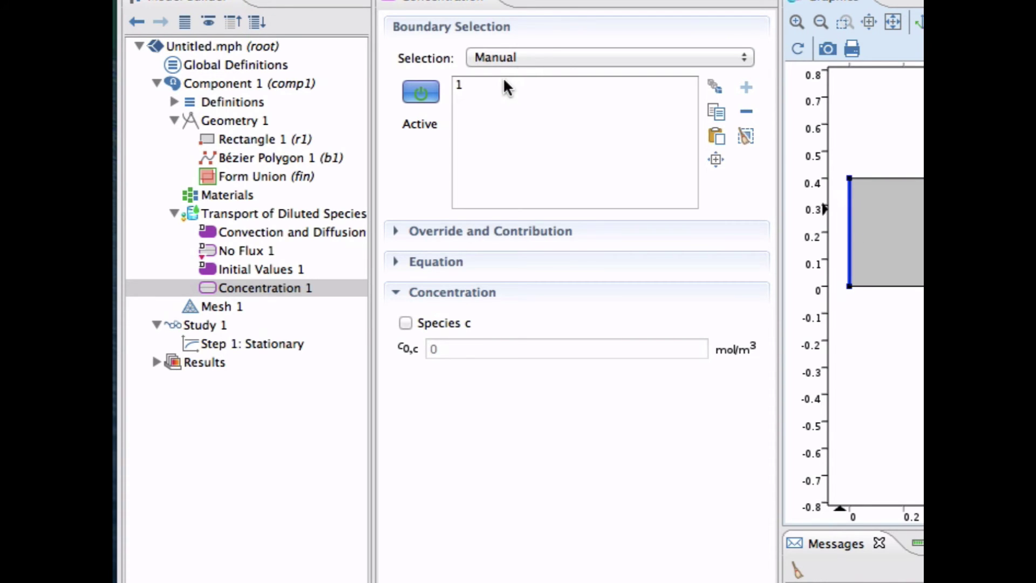
left_click(407, 324)
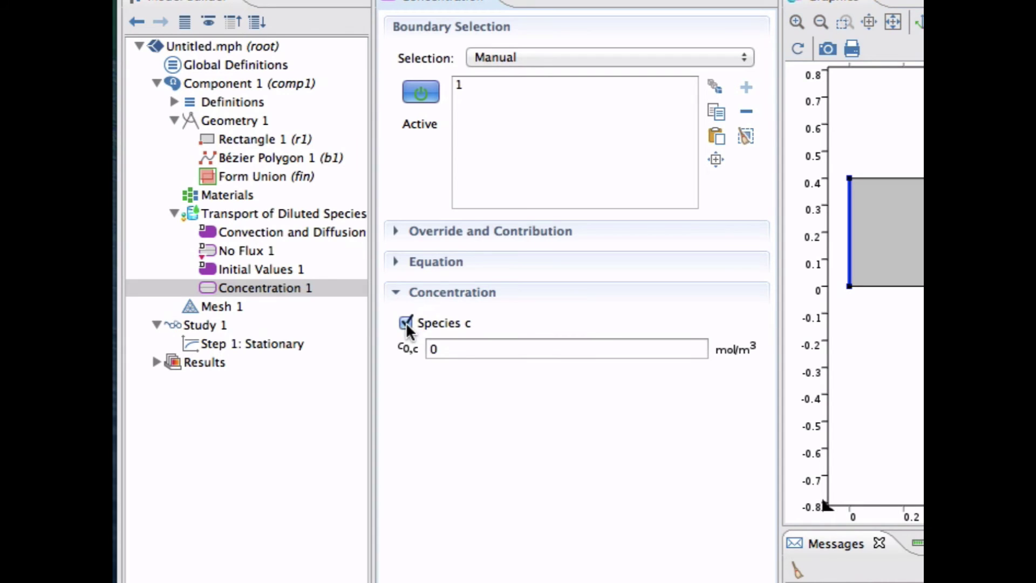
double_click(438, 349)
type("1")
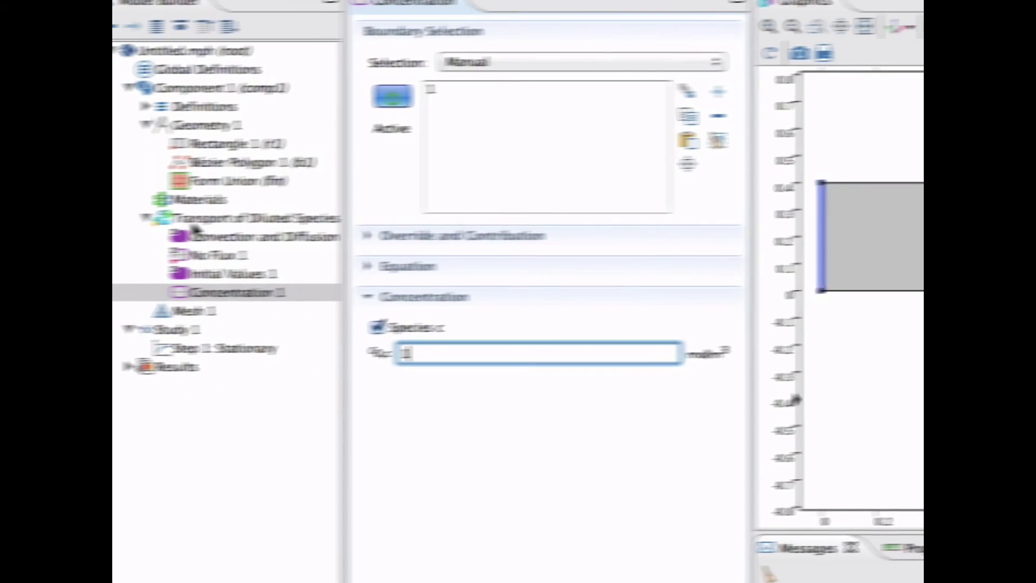
Step: Add a second Concentration condition fixing species c at 0 mol/m³ on outlet boundary 5
left_click(196, 221)
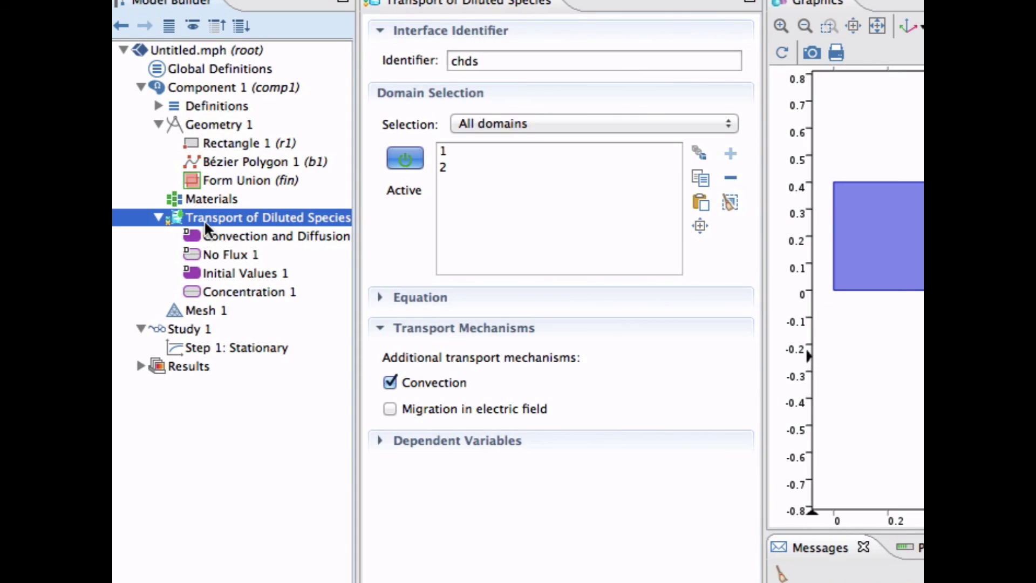
right_click(204, 226)
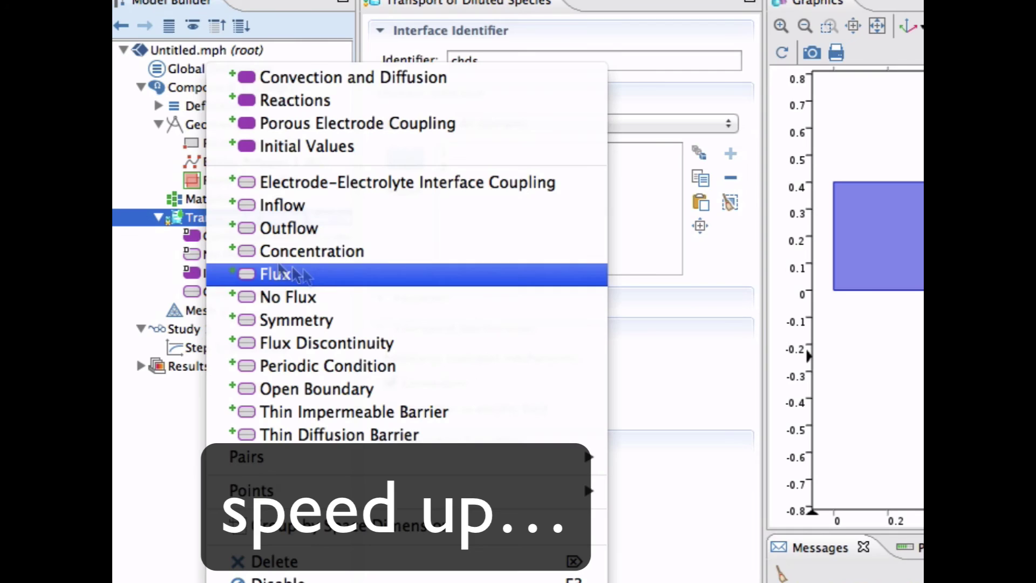
left_click(291, 250)
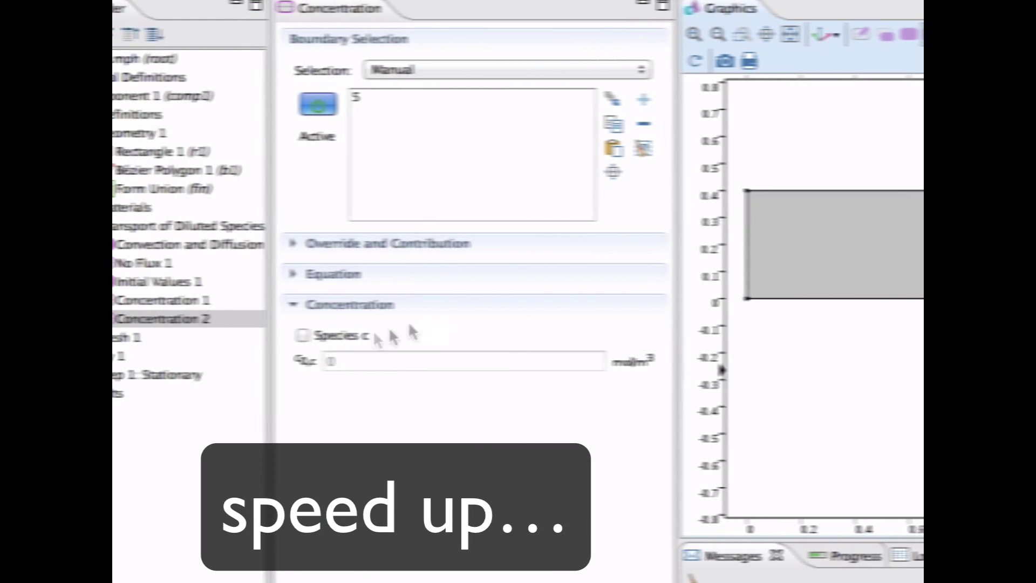
left_click(304, 331)
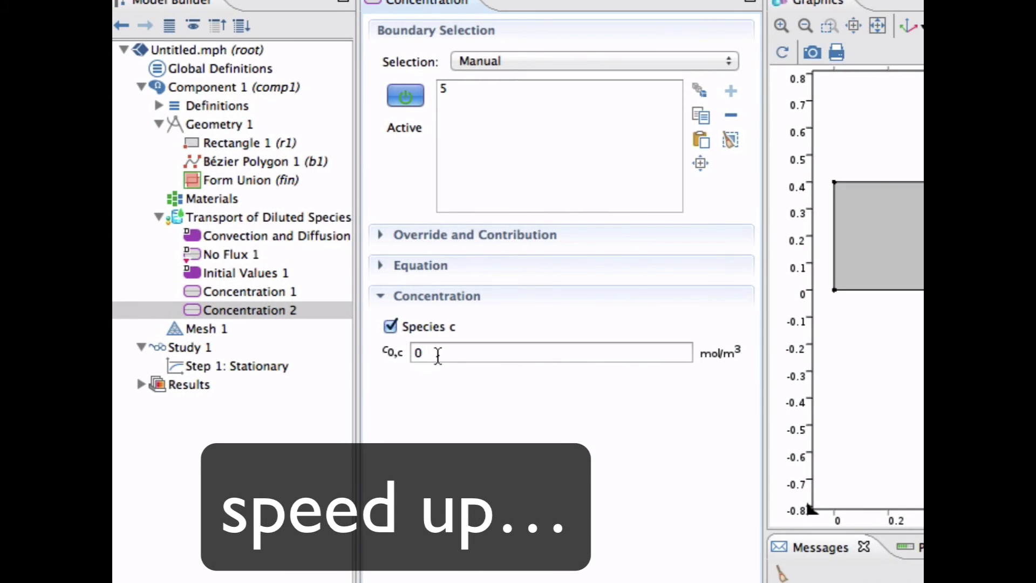
left_click(209, 337)
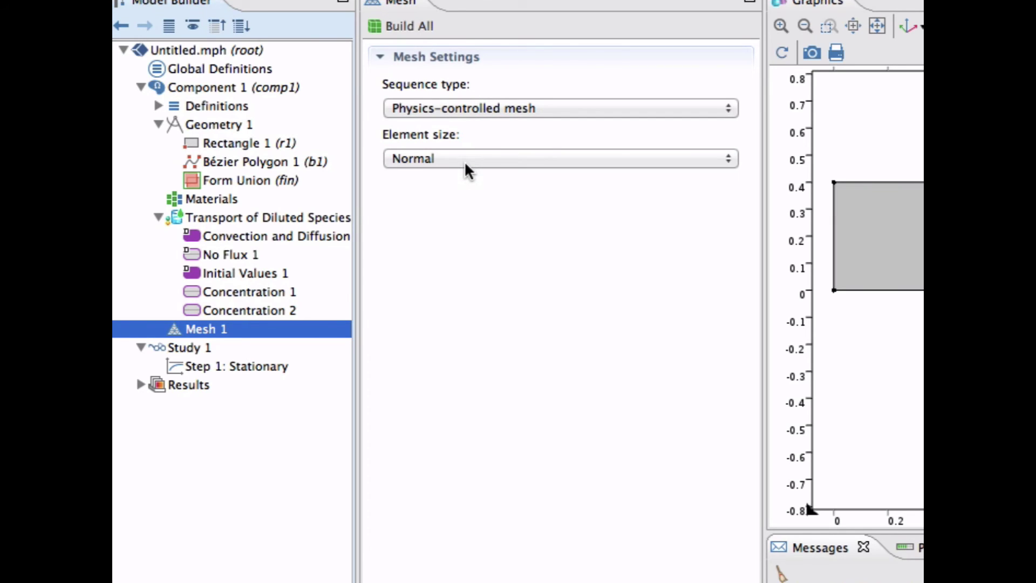
Step: Build the duct mesh and rebuild it with the Fine element size
left_click(413, 31)
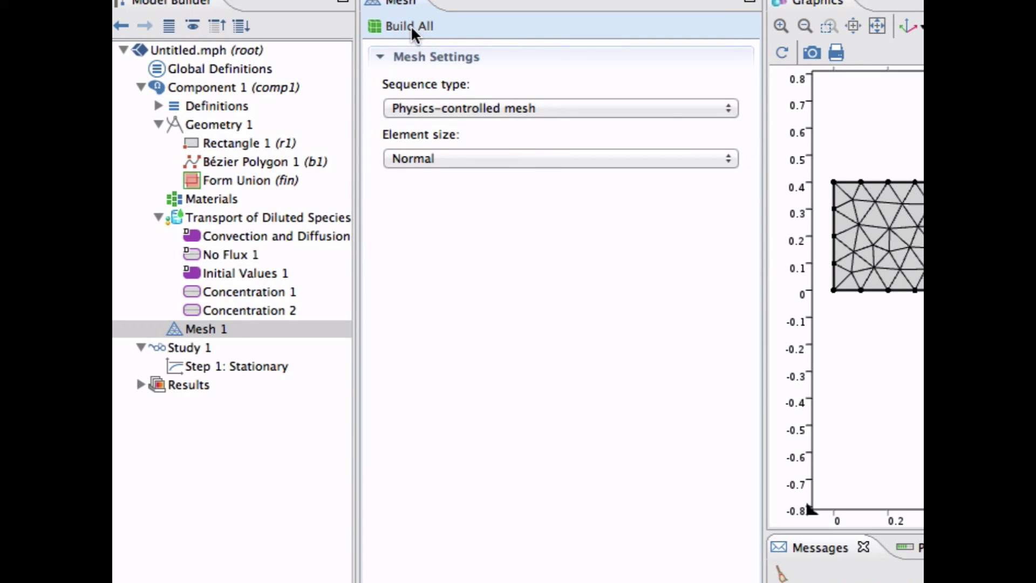
left_click(480, 160)
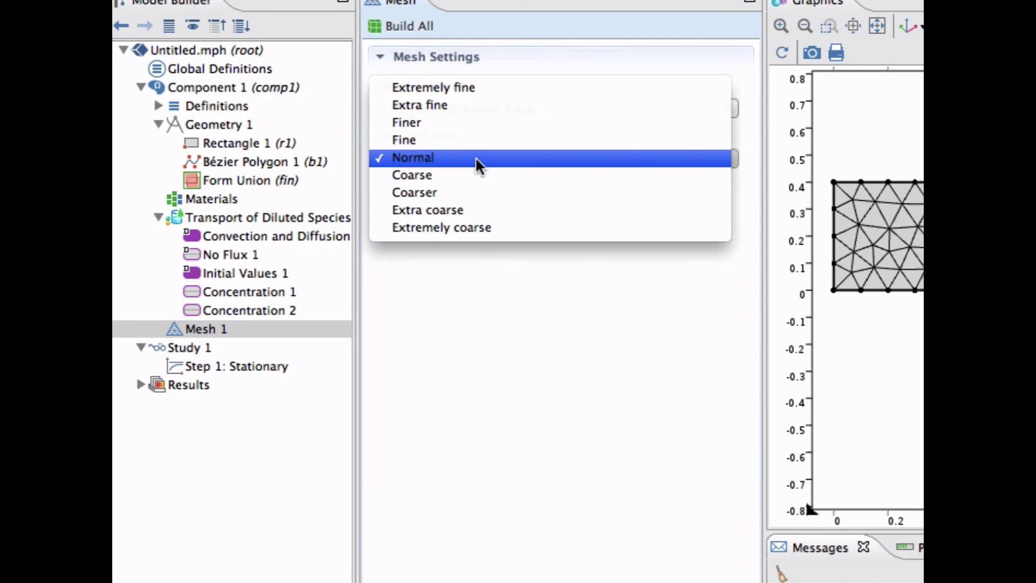
left_click(479, 141)
left_click(394, 31)
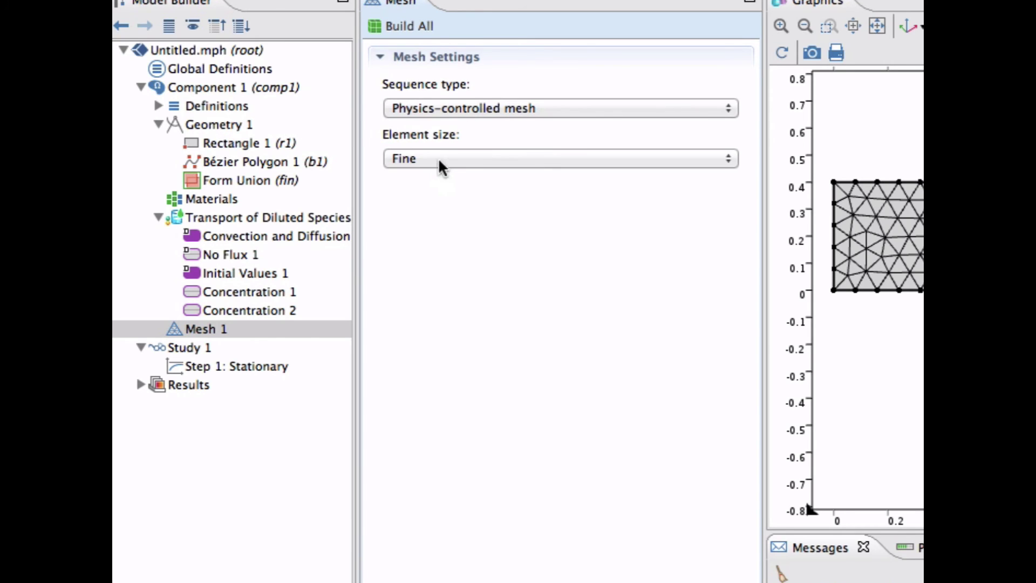
left_click(439, 160)
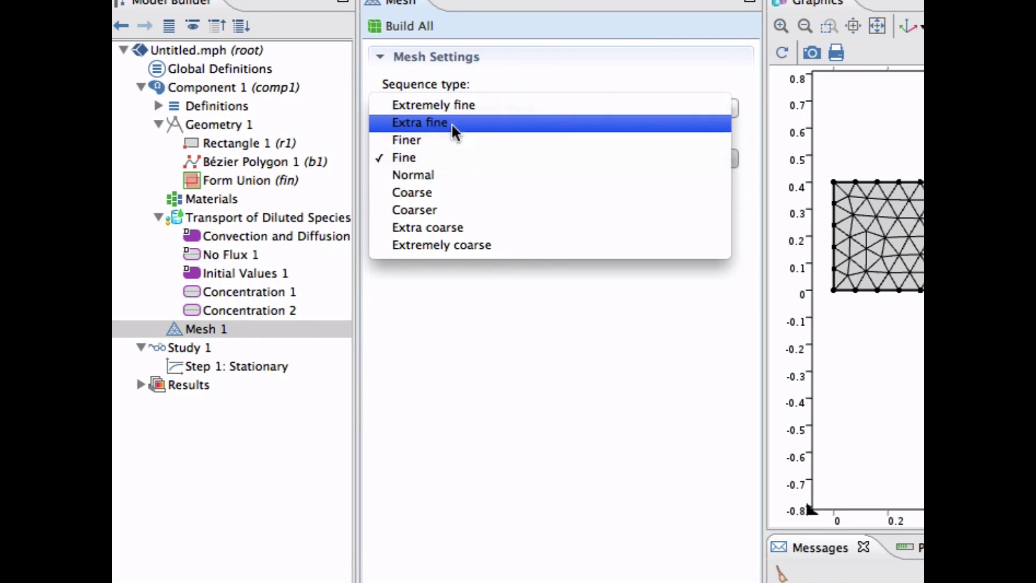
left_click(410, 298)
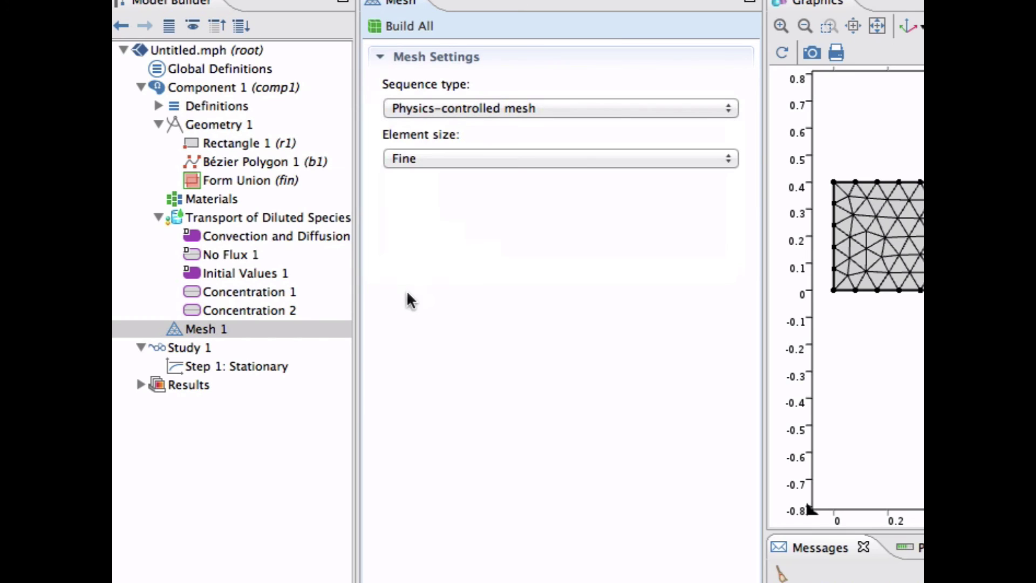
left_click(226, 347)
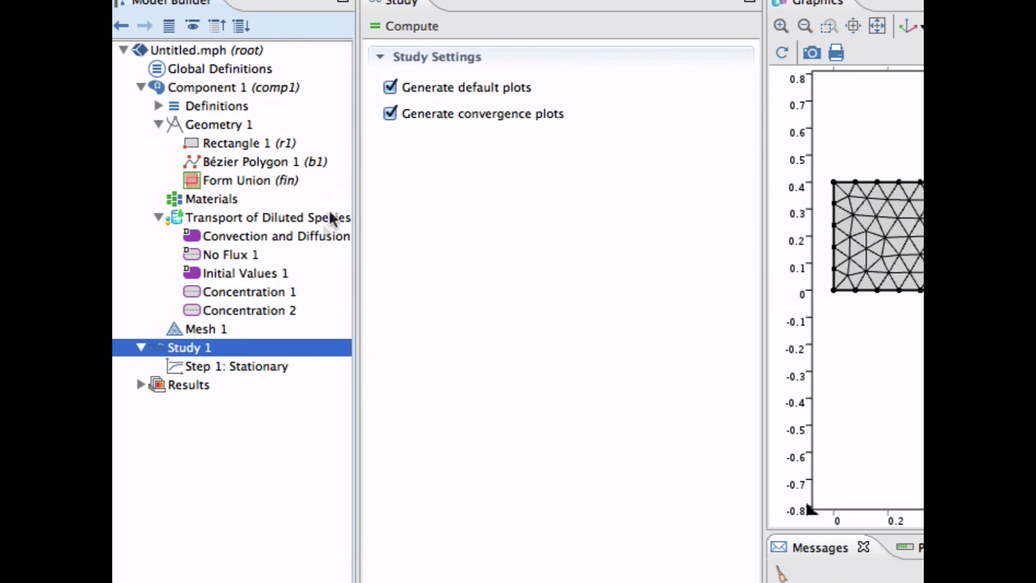
Step: Compute Study 1 and view the Surface 1 plot of concentration c from 1 to 0 mol/m³
left_click(415, 26)
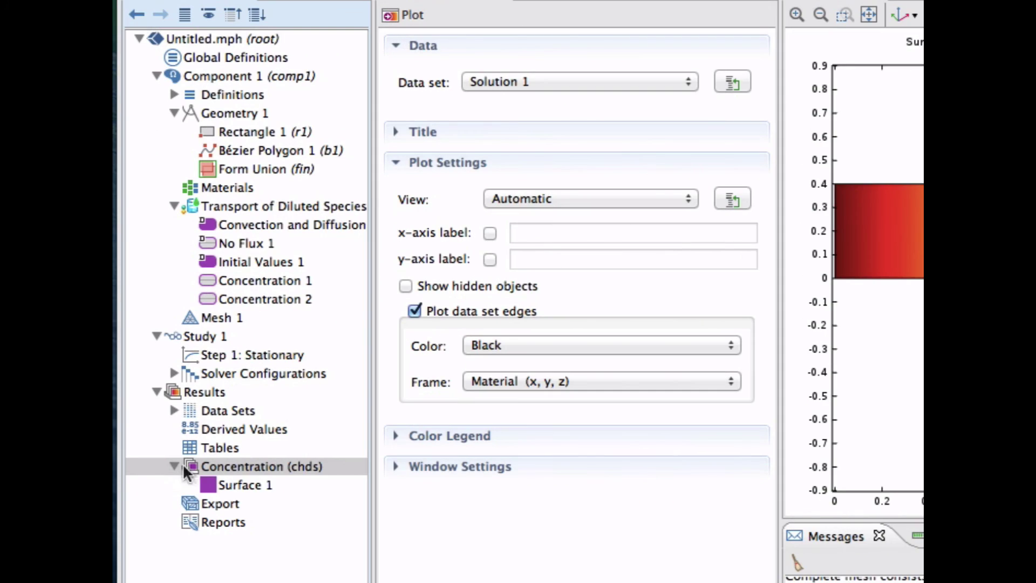
left_click(206, 483)
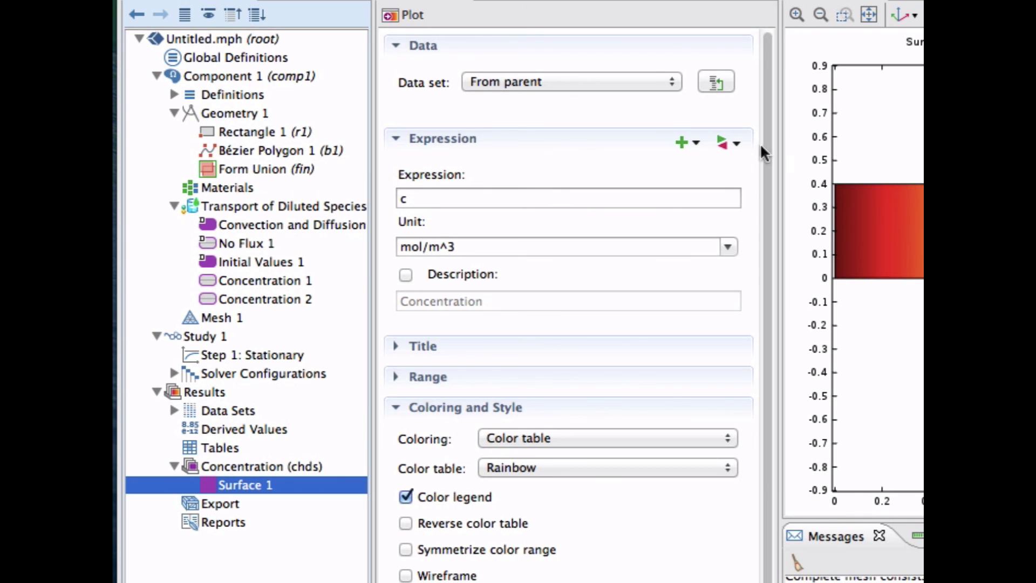
Step: Replace the Surface 1 expression with Species c diffusive flux magnitude, chds.dfluxMag_c
left_click(735, 143)
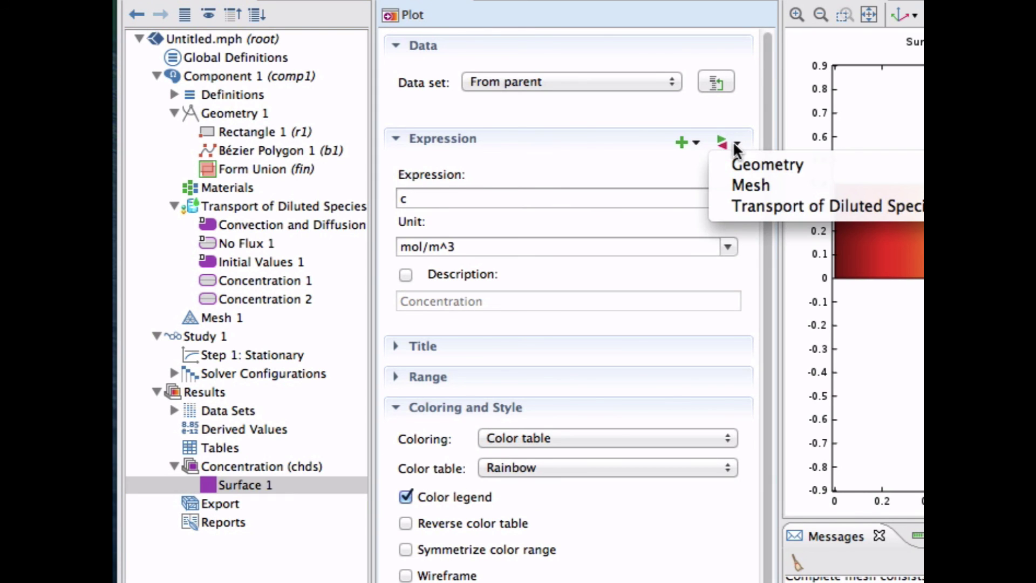
mouse_move(750, 188)
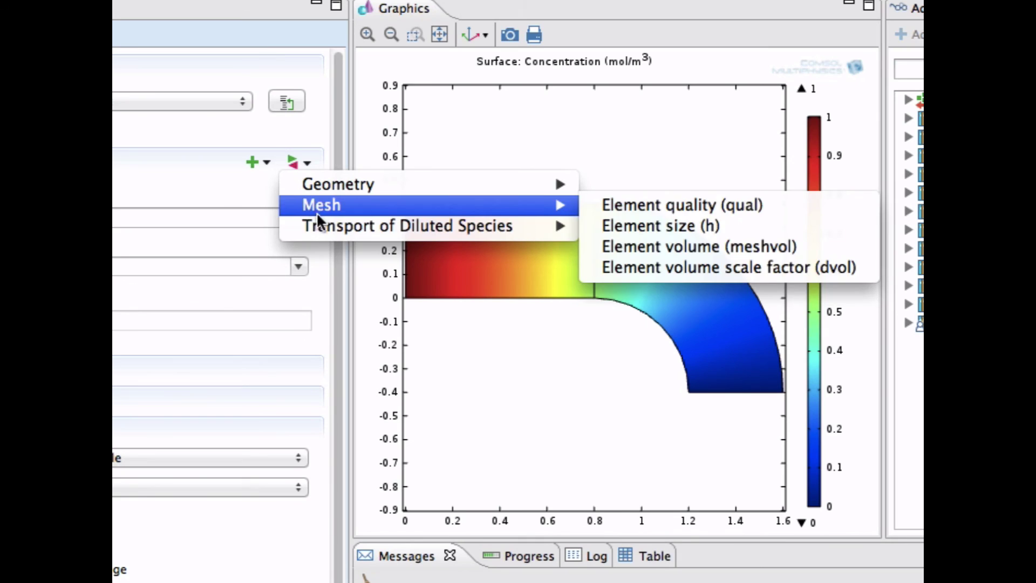
mouse_move(321, 228)
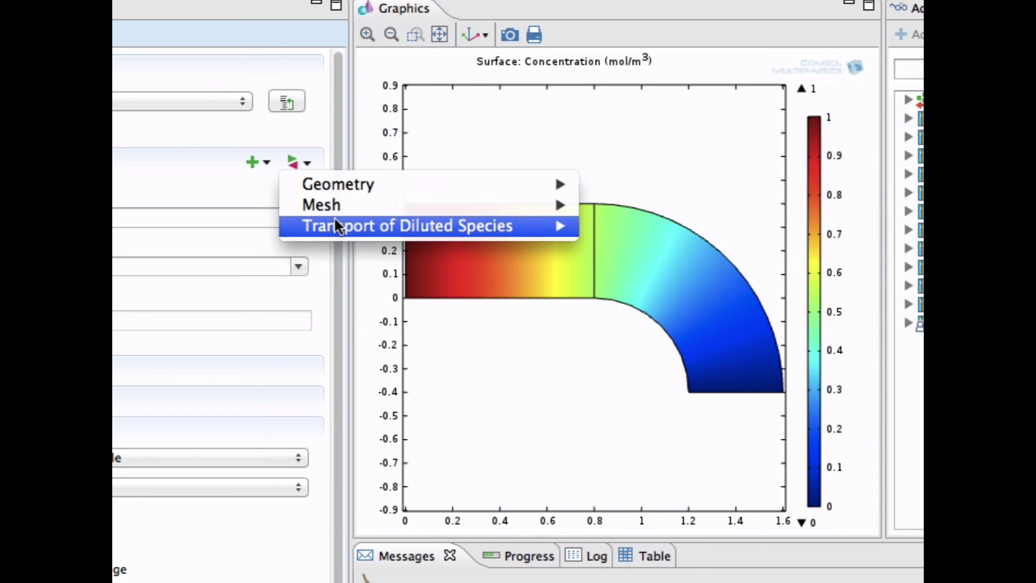
mouse_move(736, 246)
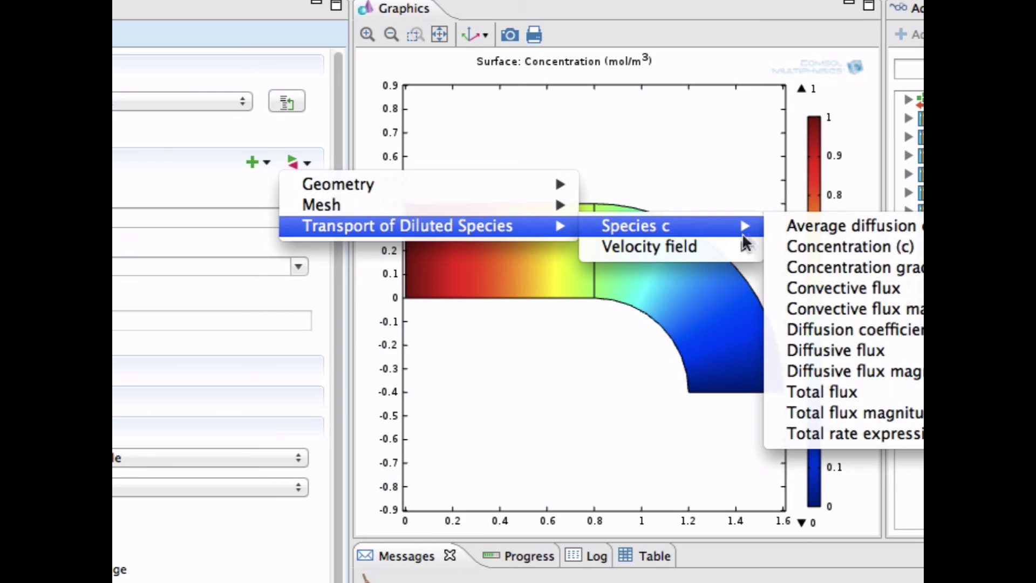
mouse_move(857, 357)
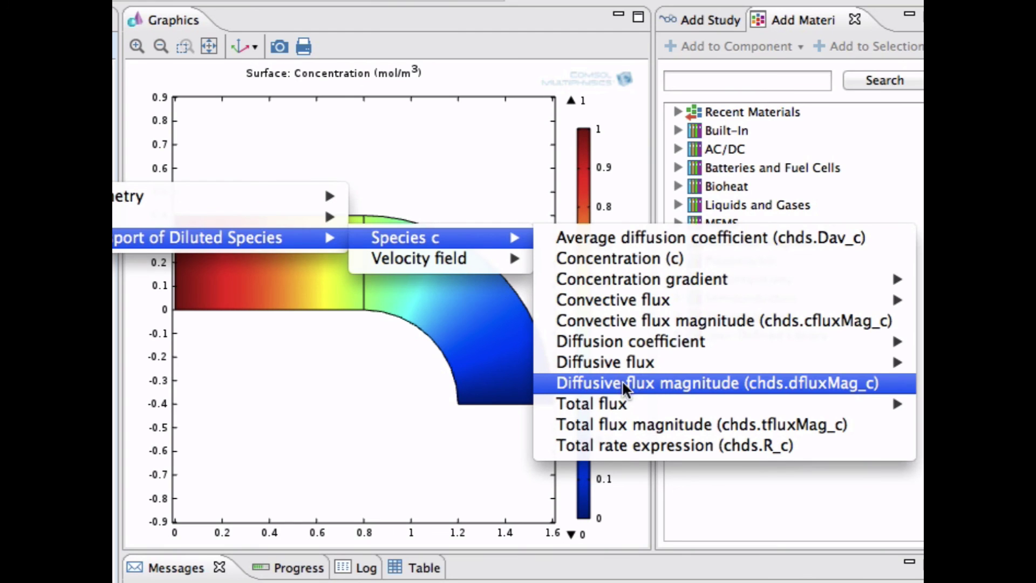
left_click(622, 379)
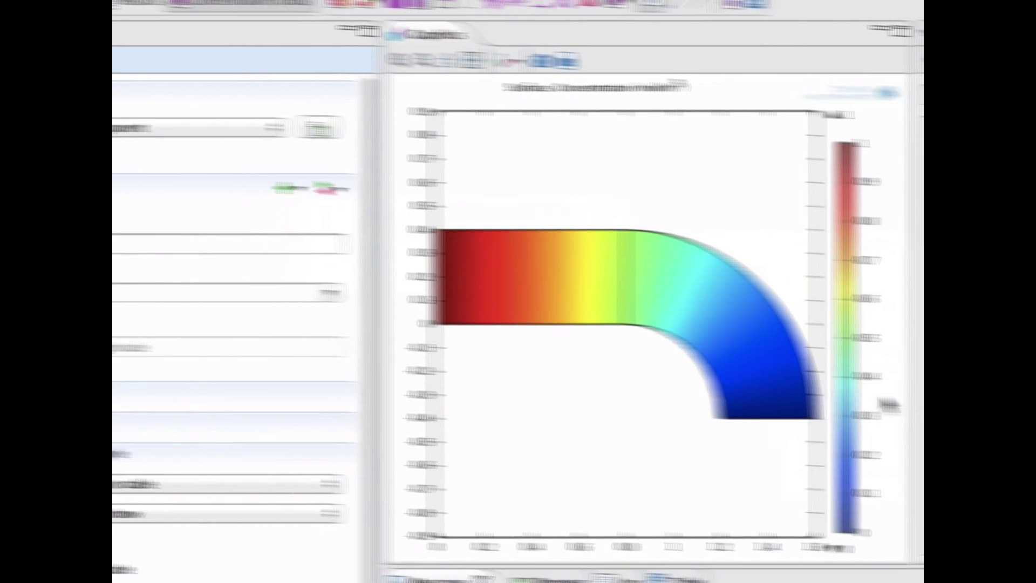